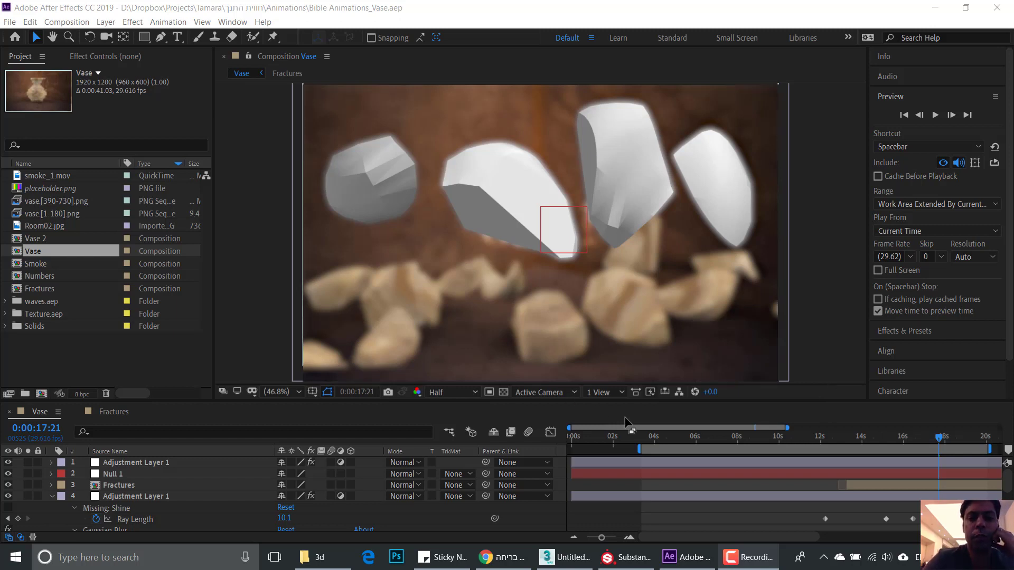
Scrub the Vase composition back to 0:00:14:28 to examine the fractured stone pieces
drag(683, 434, 881, 415)
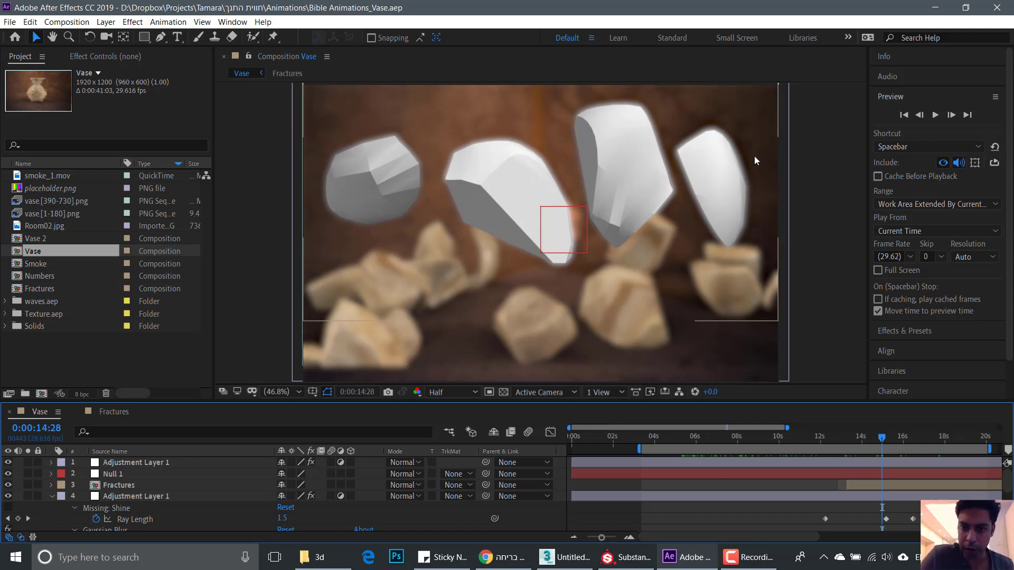
Switch to 3ds Max and remove the Unwrap UVW modifier from all four vase pieces
click(559, 557)
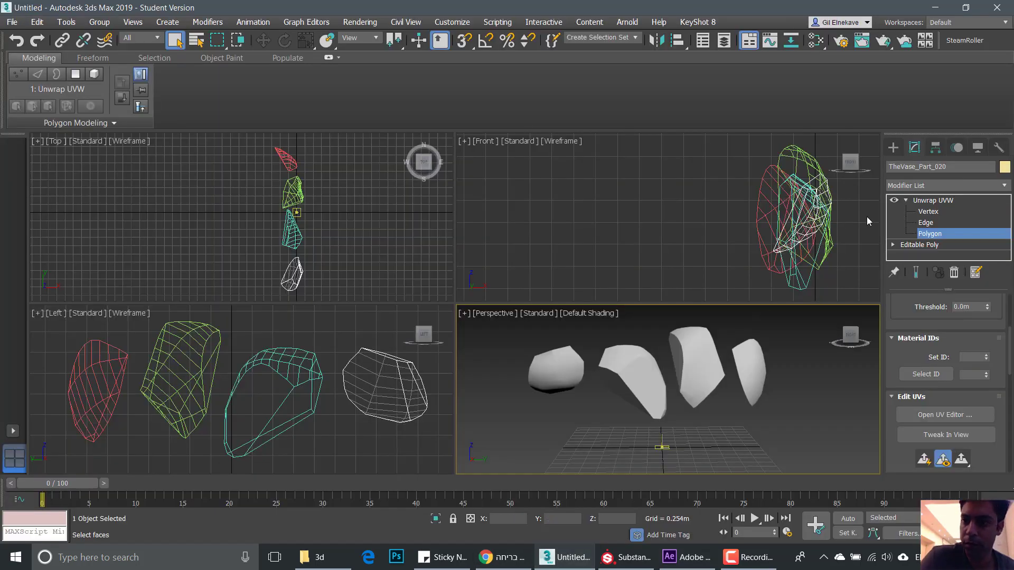
click(934, 201)
click(954, 272)
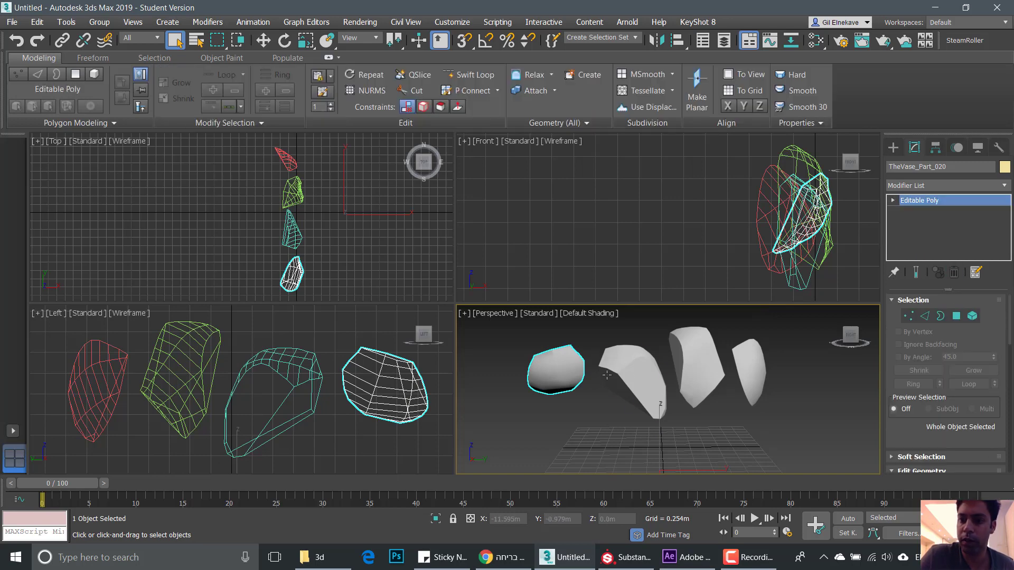
click(626, 365)
click(954, 273)
click(693, 359)
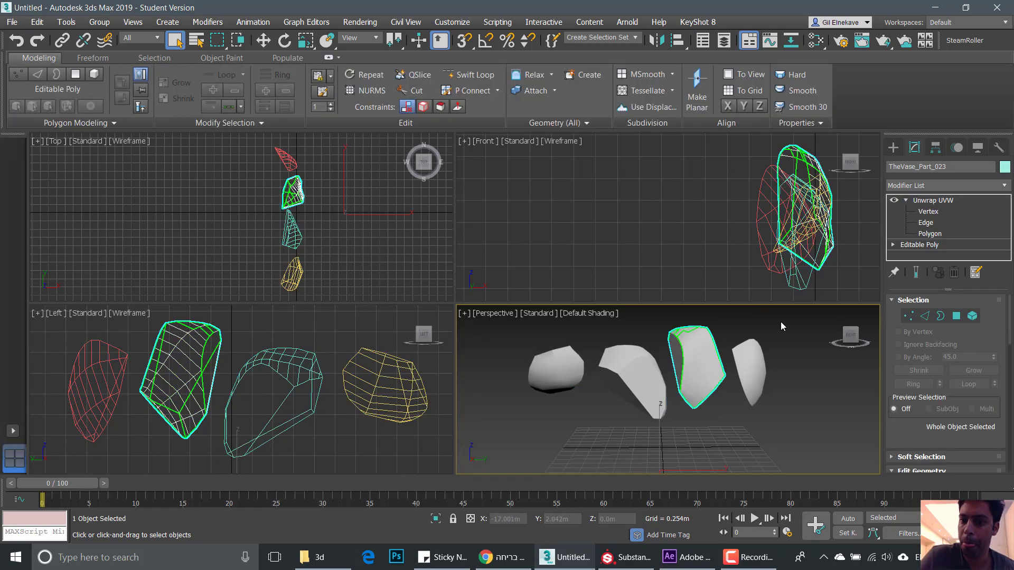
click(954, 272)
click(750, 369)
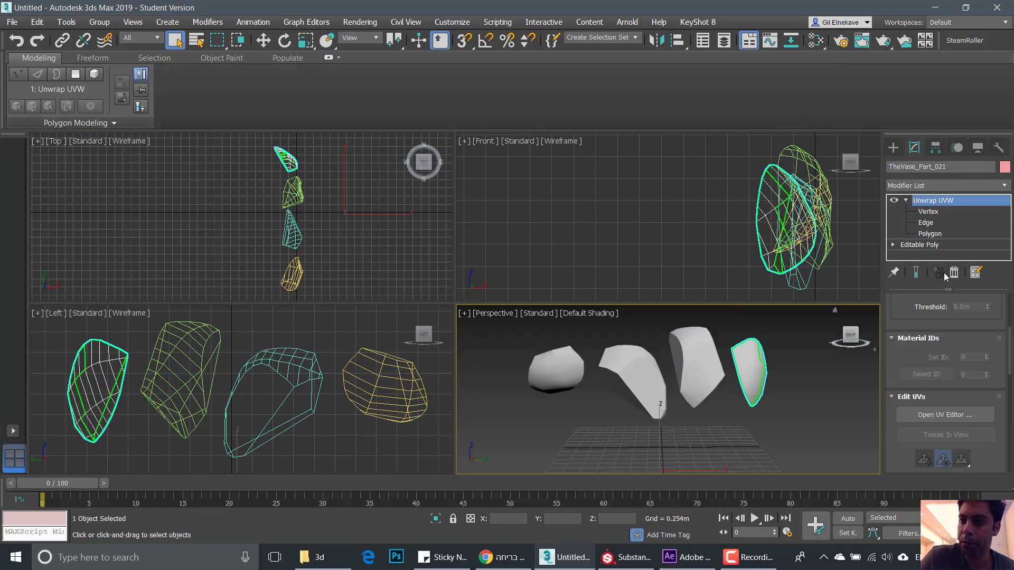
click(955, 272)
click(797, 389)
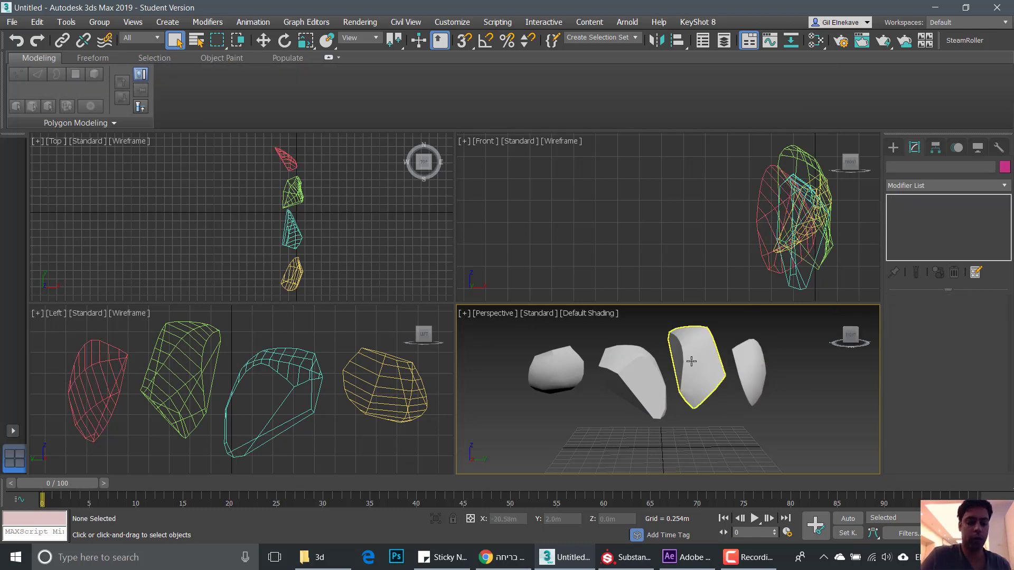
Maximize the Perspective viewport and add an Unwrap UVW modifier to the rightmost piece, TheVase_Part_021
middle_drag(691, 363, 683, 370)
key(alt+w)
alt+middle_drag(541, 324, 499, 369)
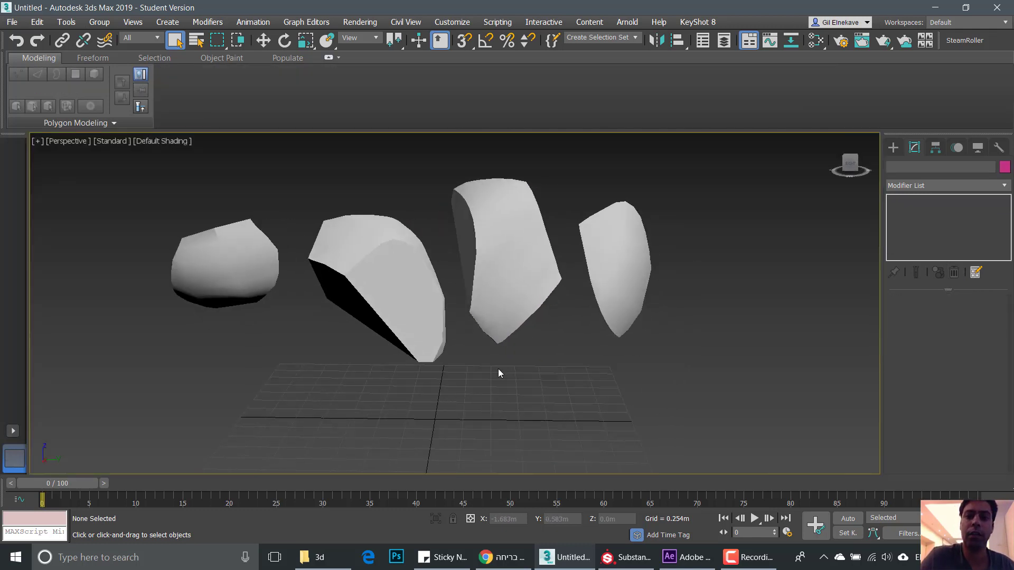
middle_drag(445, 328, 477, 330)
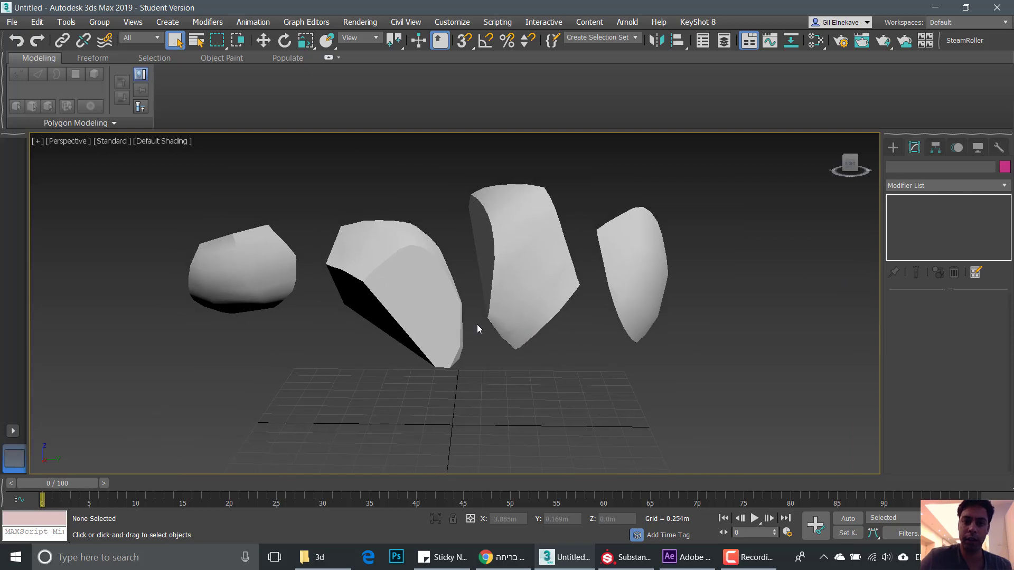
click(643, 277)
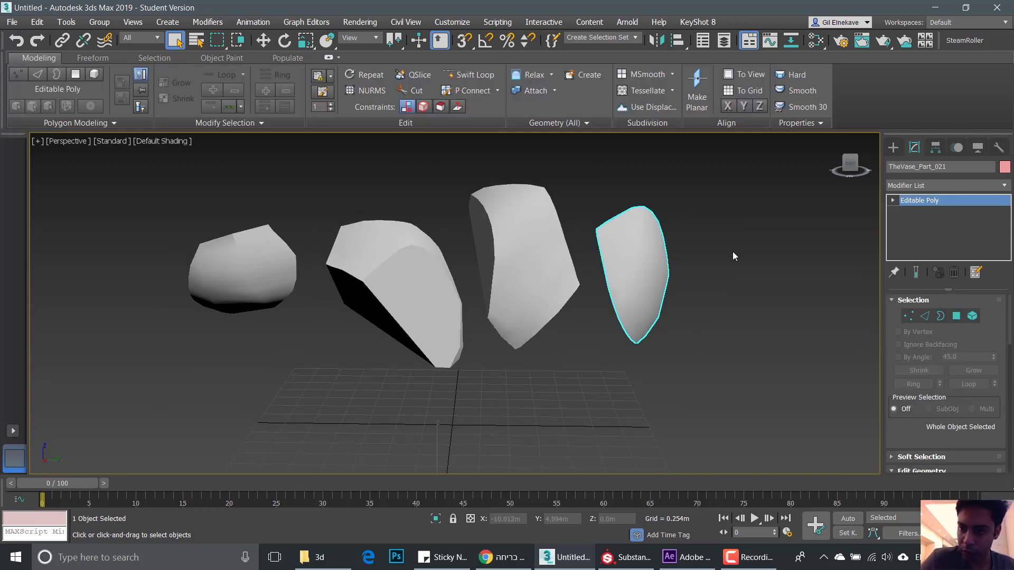
click(1005, 186)
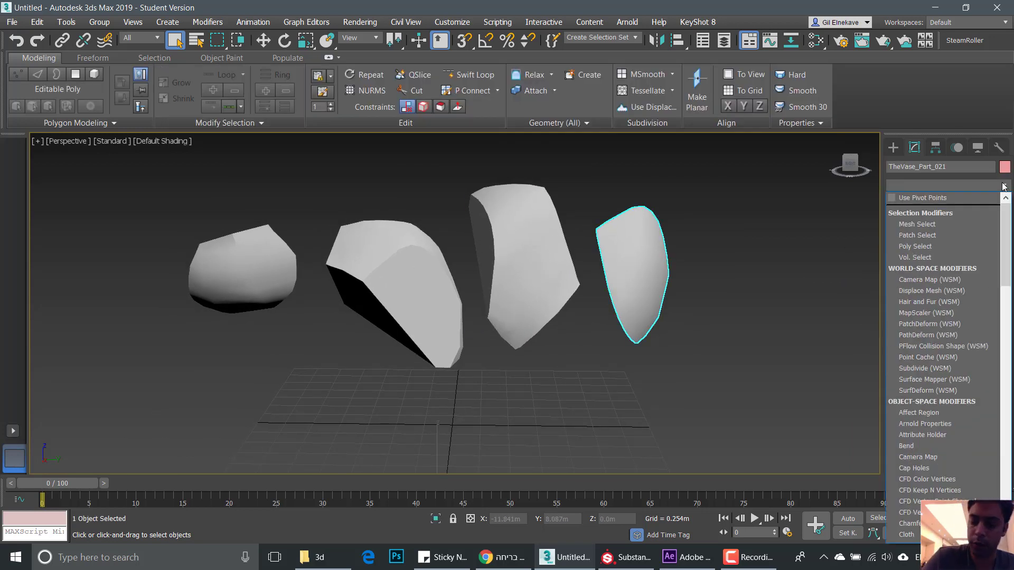
key(u)
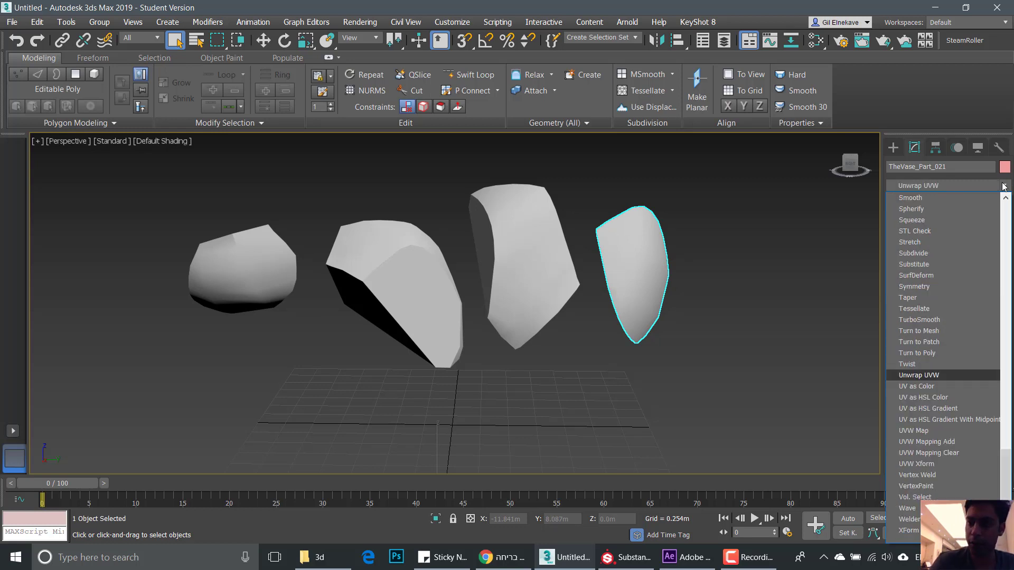
click(919, 375)
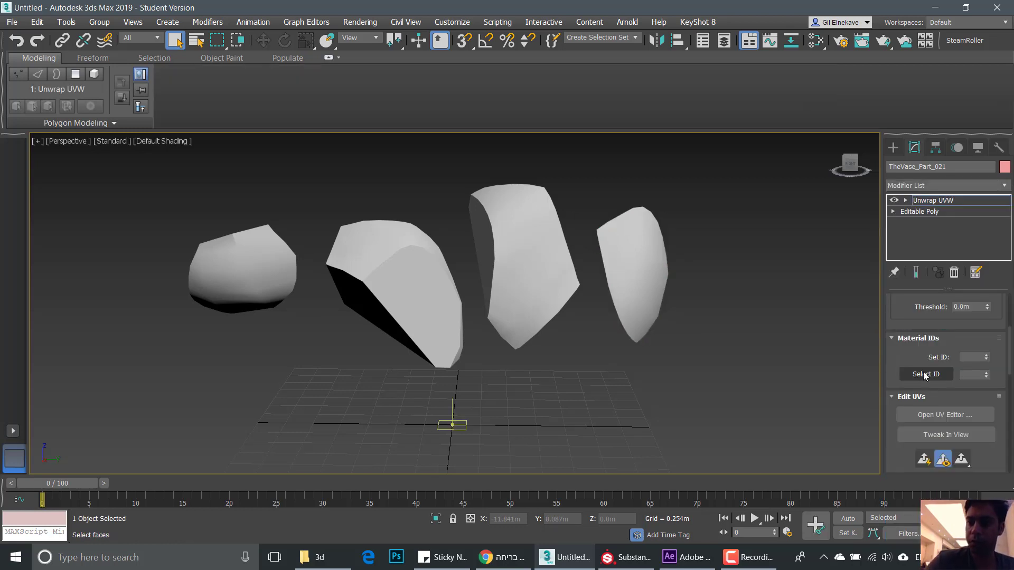
Select all polygons of TheVase_Part_021 and apply Flatten Mapping to them in the UV editor
click(906, 201)
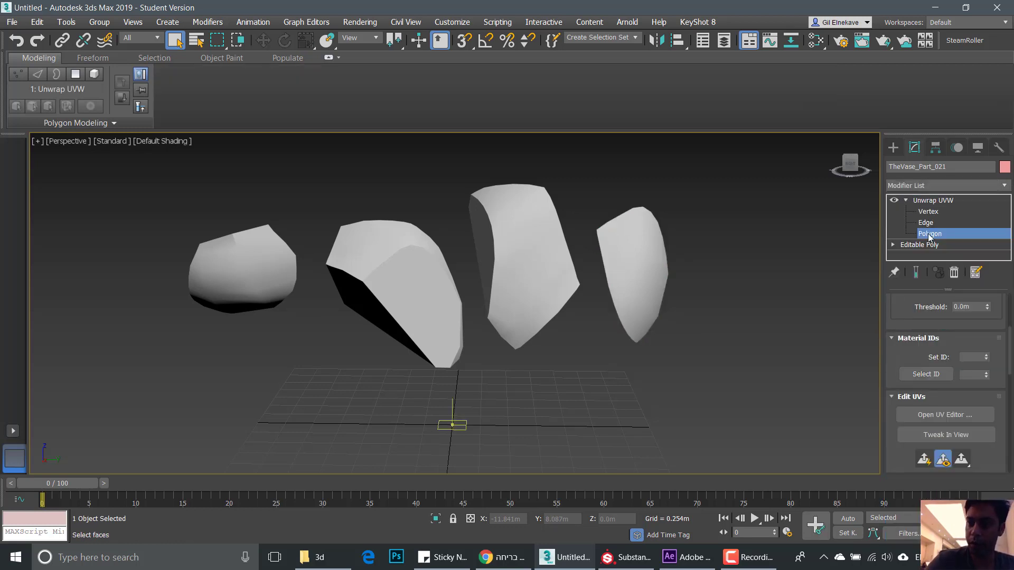
key(ctrl+a)
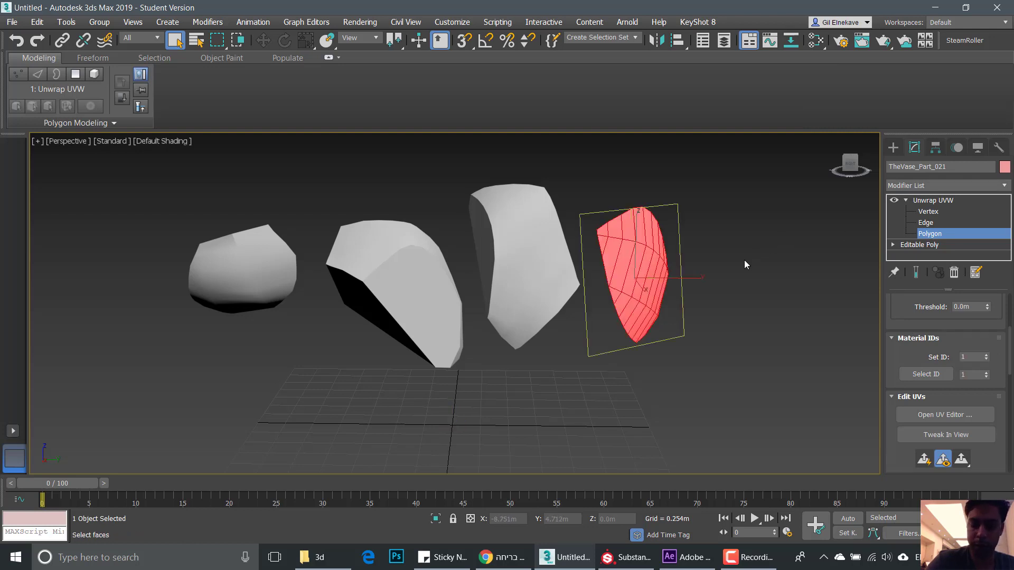
click(941, 415)
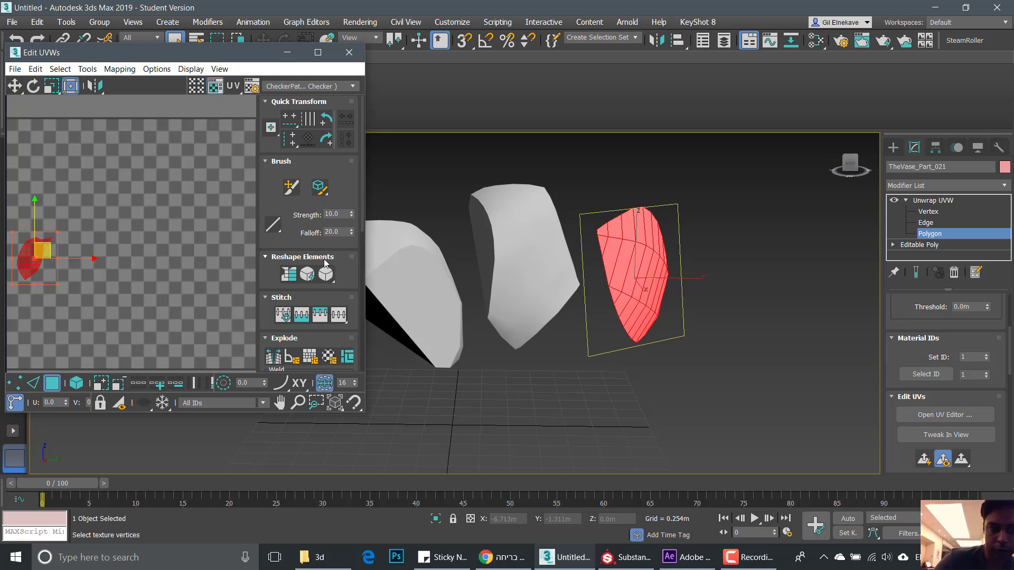
click(127, 70)
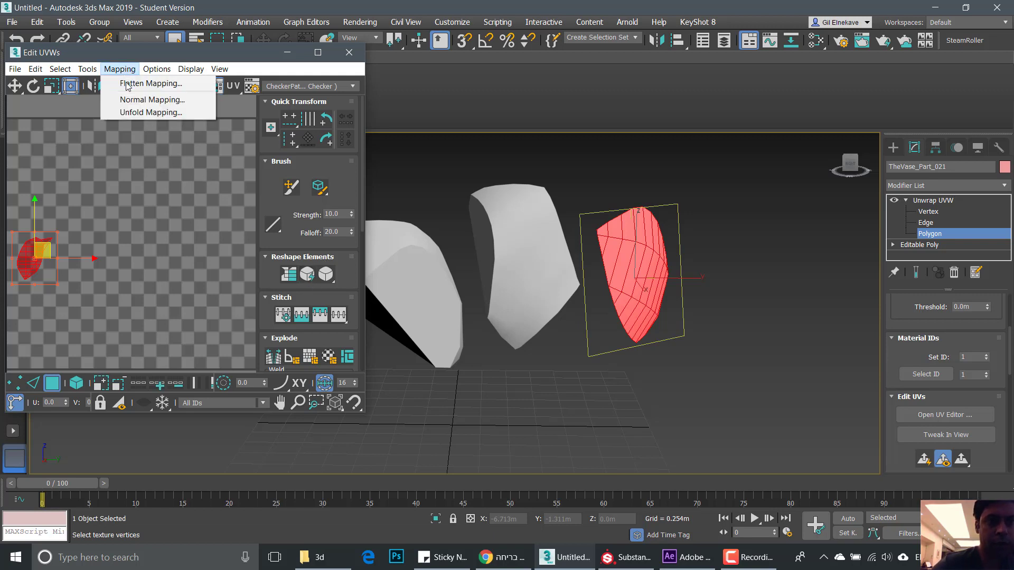
click(140, 82)
click(195, 105)
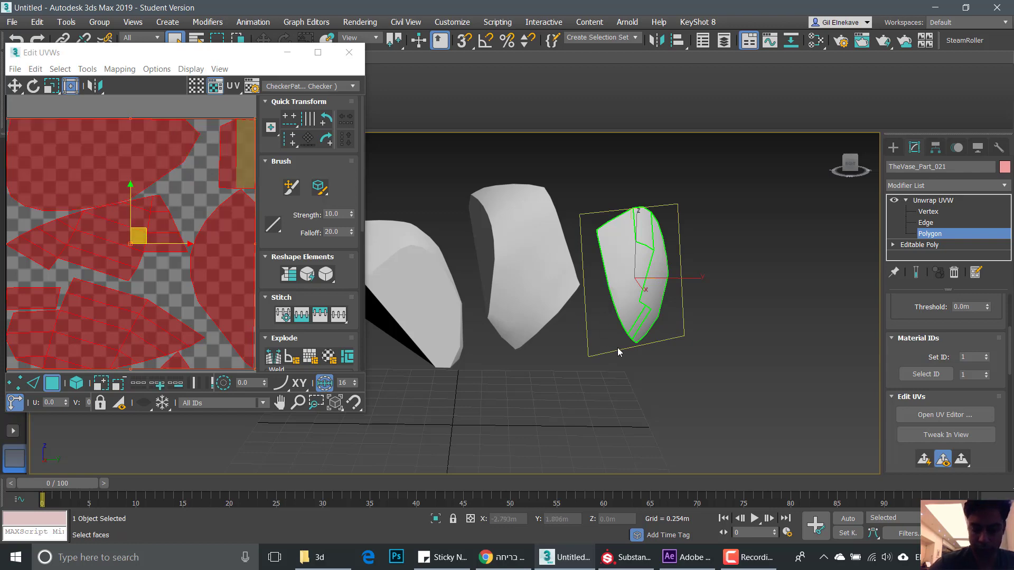
Reselect all polygons of TheVase_Part_021, flatten the UVs by polygon angle, and close the UV editor
key(ctrl+a)
mouse_move(617, 352)
alt+middle_down()
mouse_move(601, 349)
mouse_move(616, 347)
alt+middle_up()
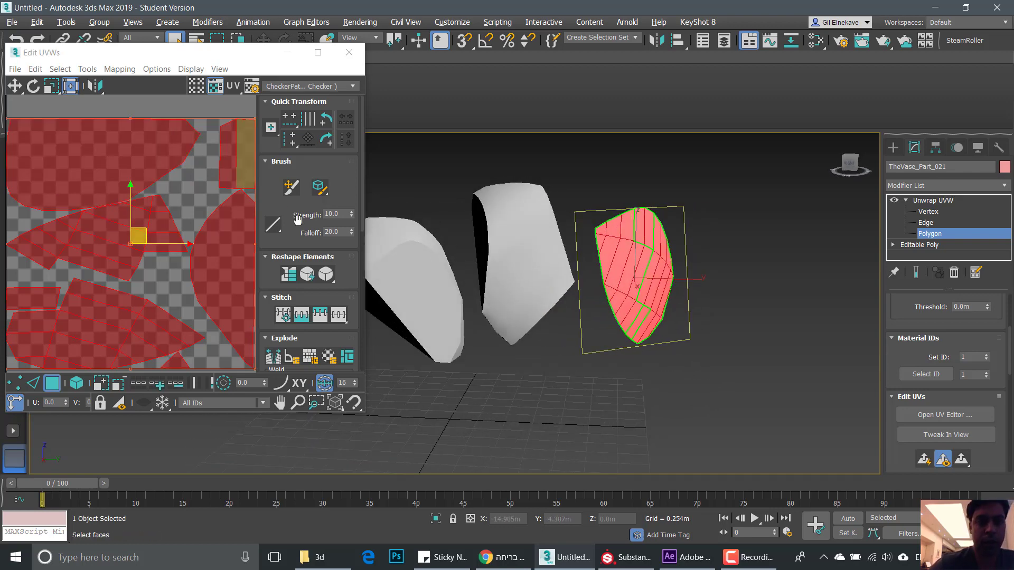
scroll(271, 122, down, 3)
drag(271, 121, 271, 120)
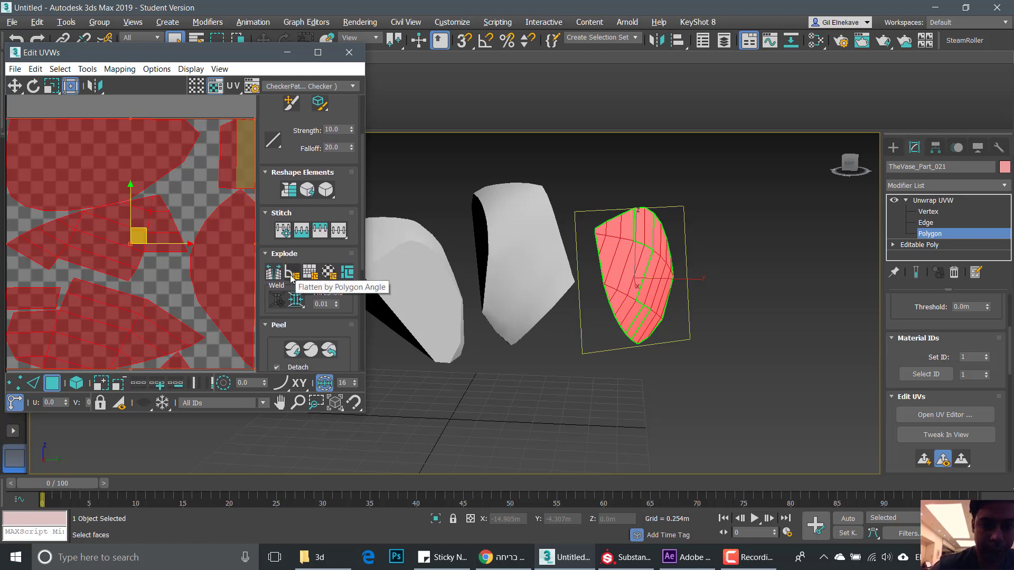
click(290, 276)
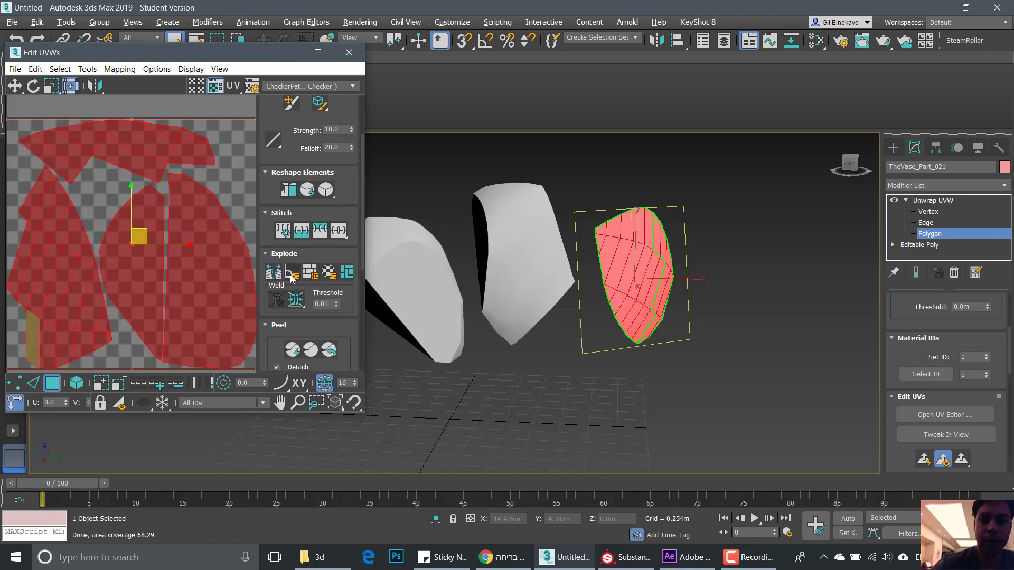
alt+middle_drag(651, 285, 623, 251)
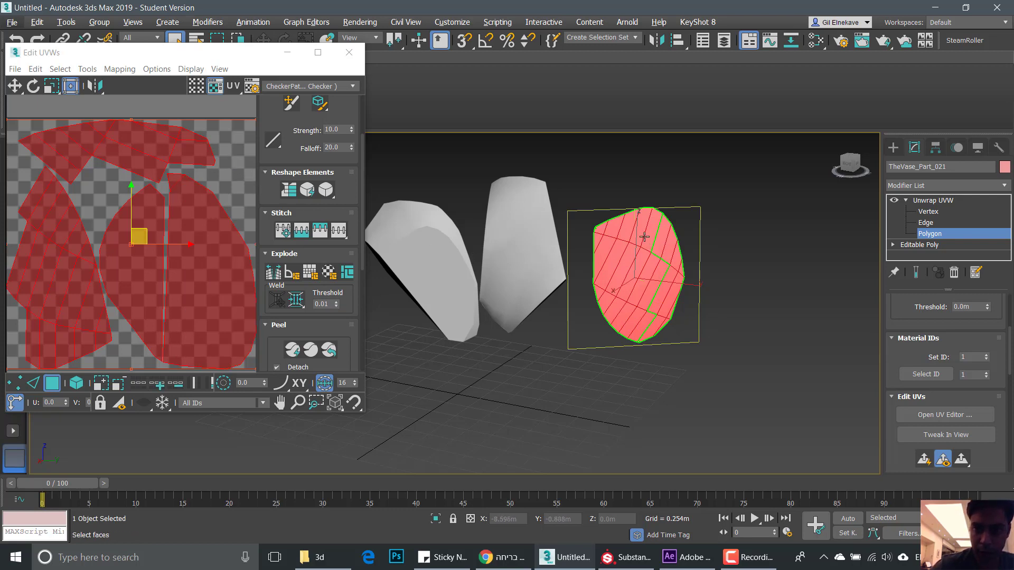
click(349, 52)
Add an Unwrap UVW modifier to the tall pointed piece, TheVase_Part_022
click(531, 222)
click(893, 147)
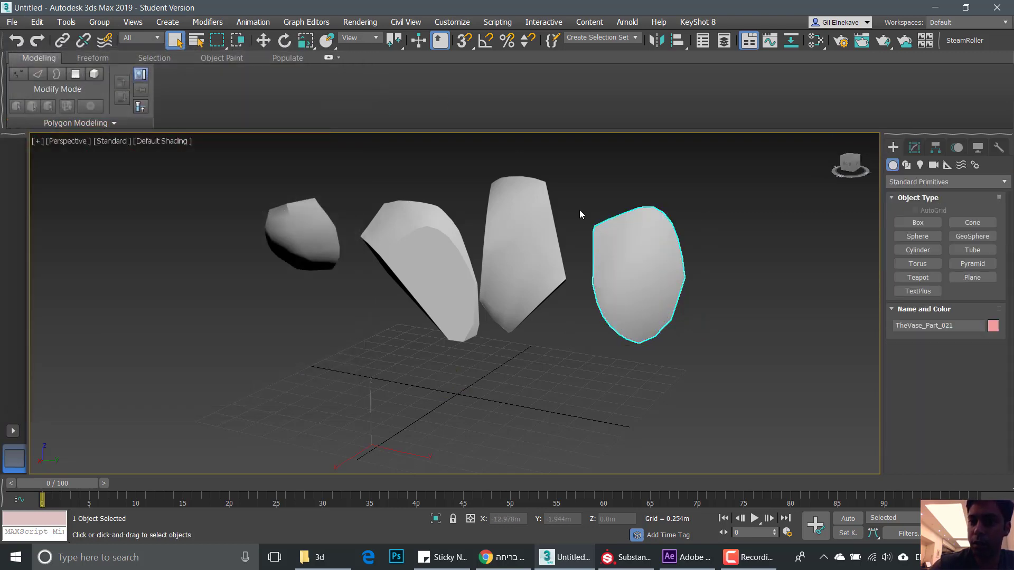
click(533, 223)
click(914, 148)
click(1005, 186)
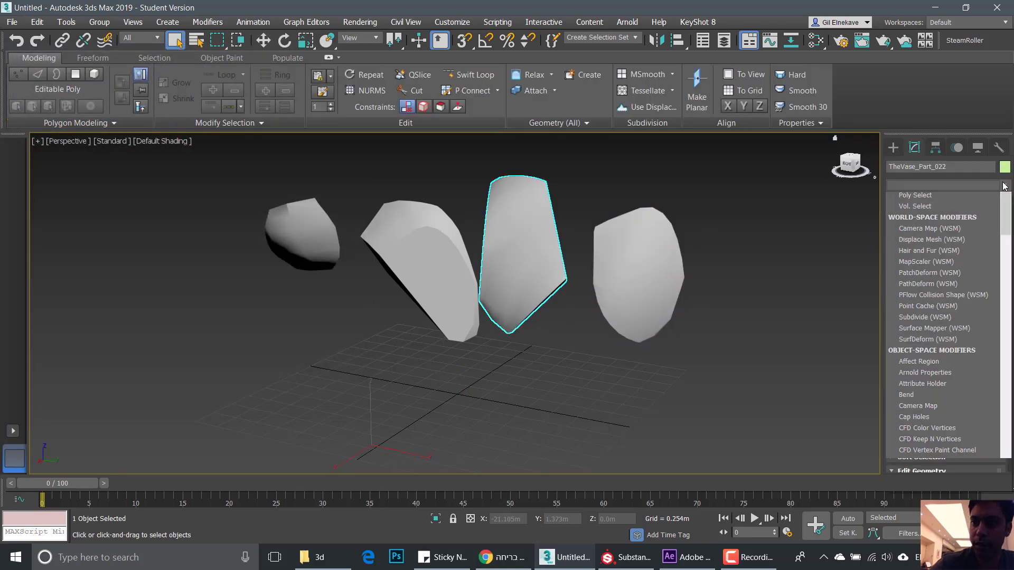
key(u)
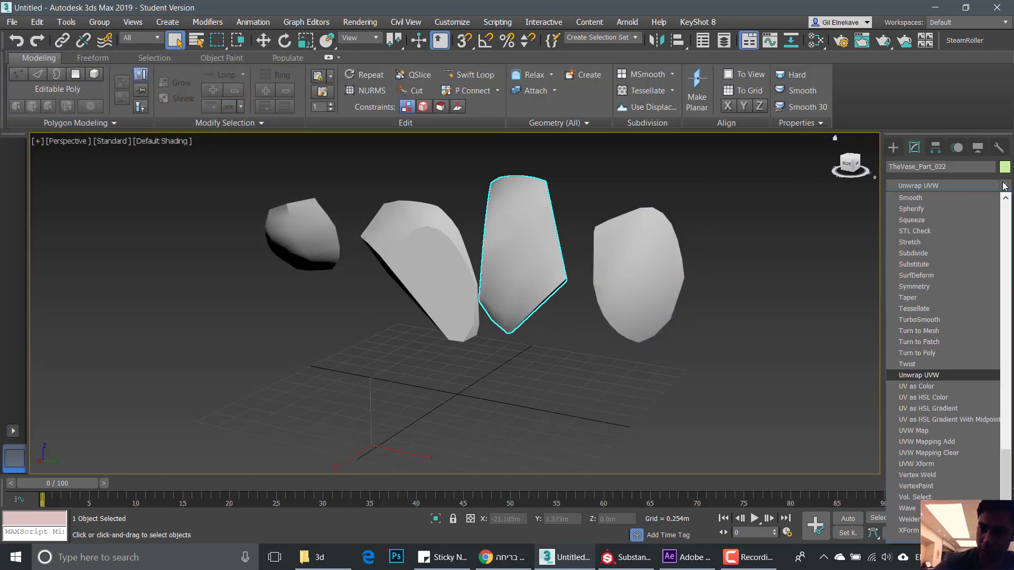
click(923, 376)
Select all polygons of TheVase_Part_022 and apply Flatten Mapping to them in the UV editor
click(907, 201)
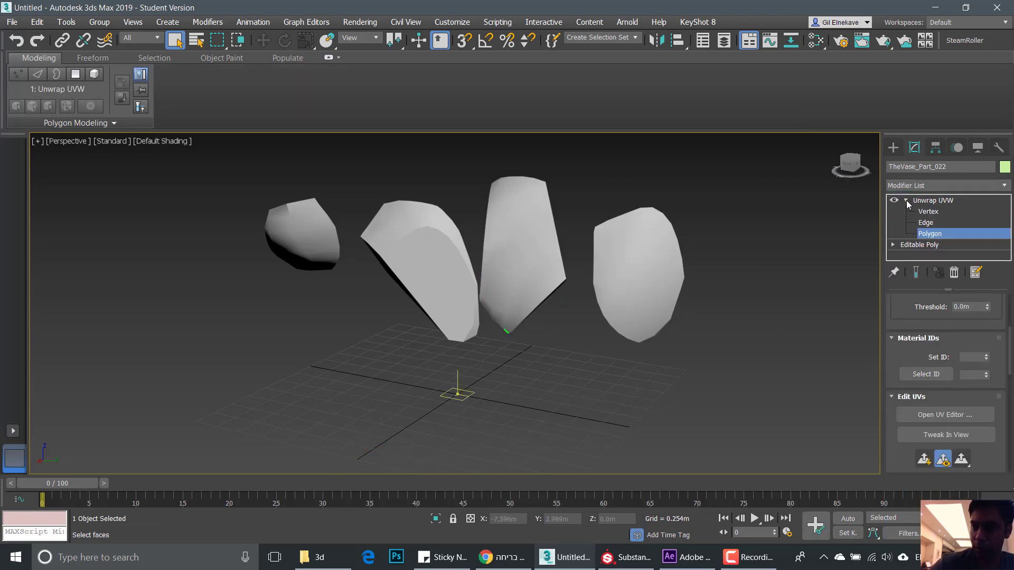
click(945, 414)
click(120, 69)
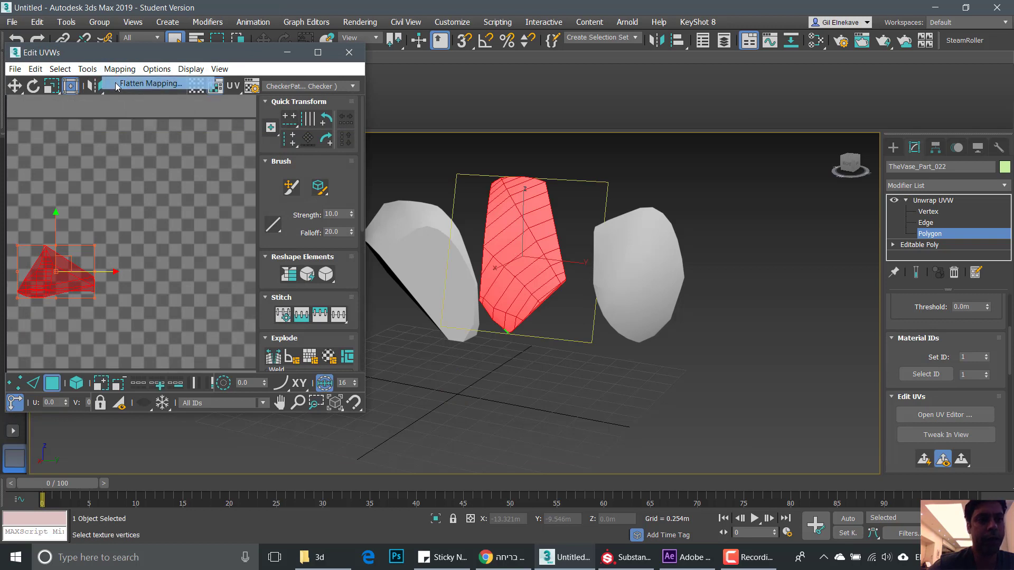
click(143, 79)
click(196, 108)
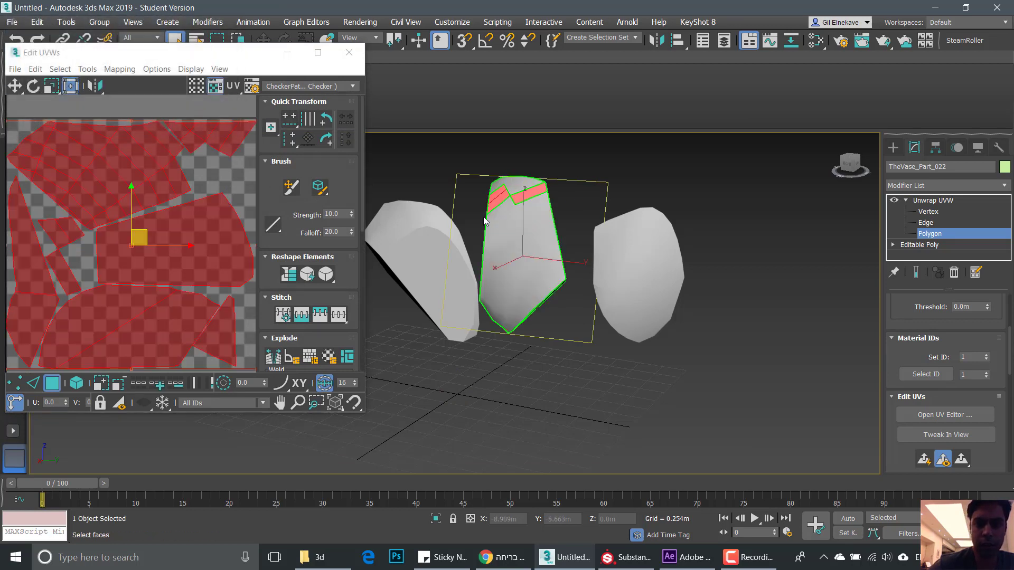
Flatten all UVs of TheVase_Part_022 by polygon angle and close the UV editor
middle_drag(494, 220, 521, 215)
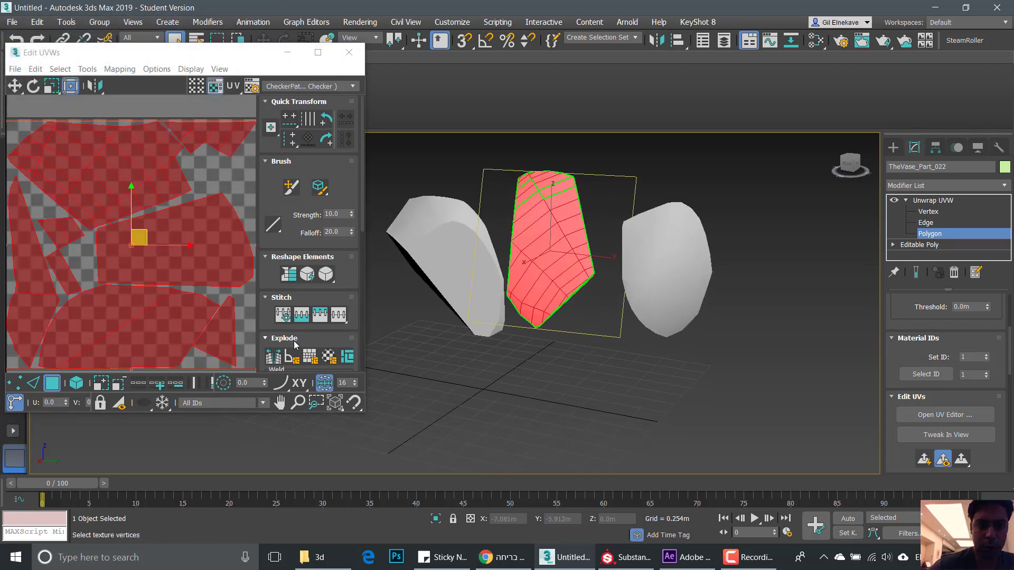
click(289, 357)
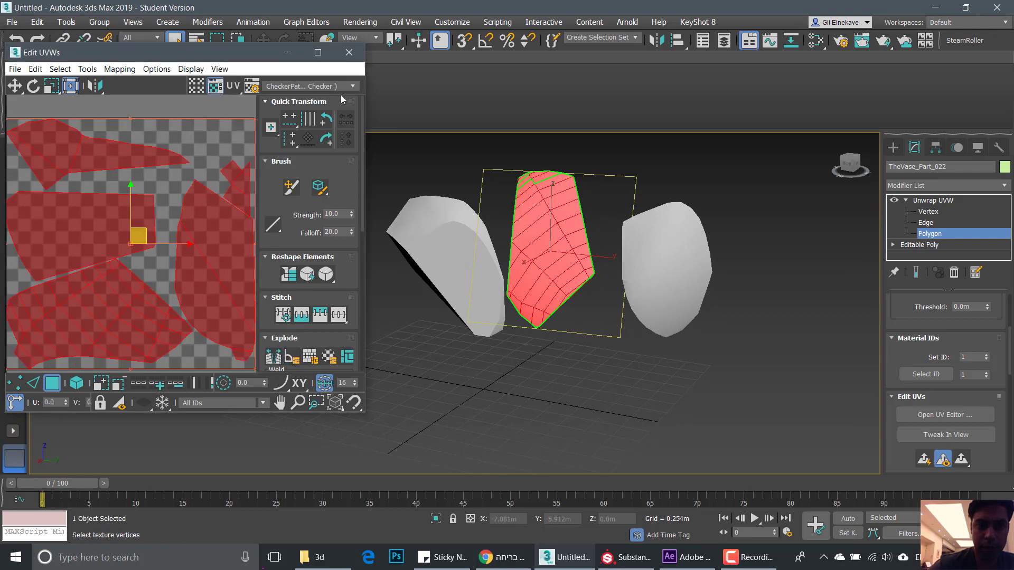
click(349, 53)
Add an Unwrap UVW modifier to the slanted second piece from the left, TheVase_Part_023
click(893, 147)
click(444, 233)
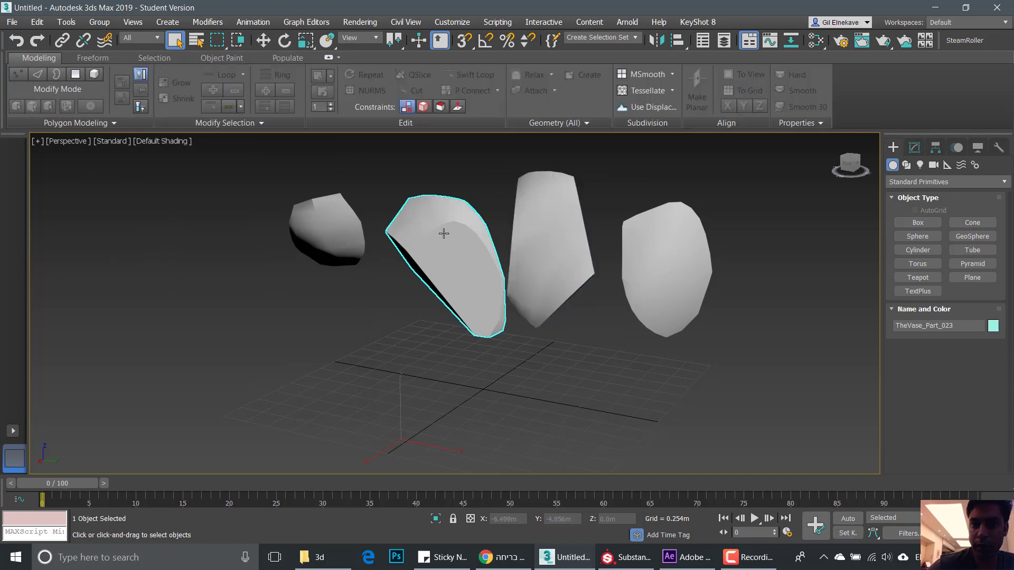
click(915, 147)
click(1004, 186)
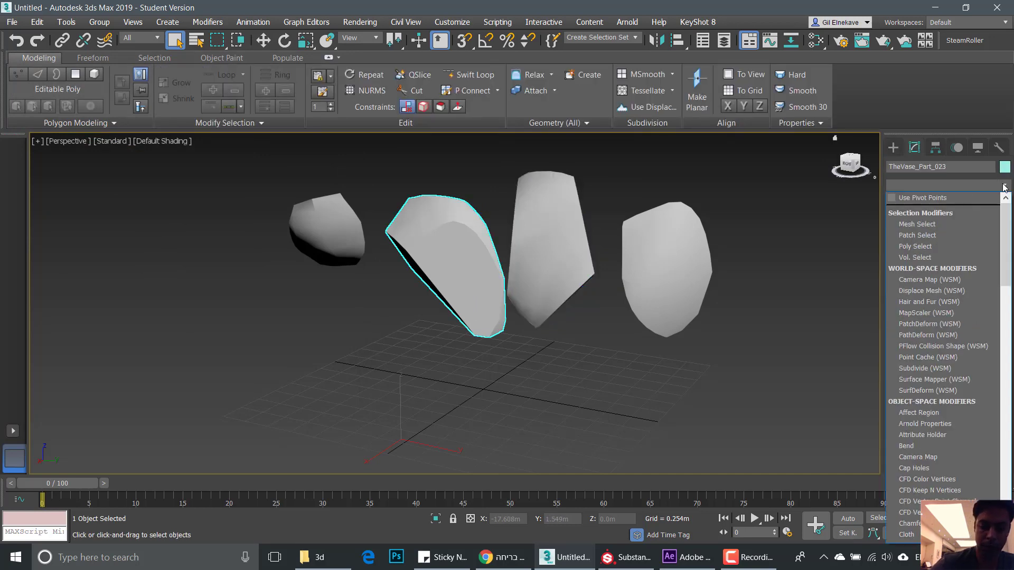
key(u)
click(919, 375)
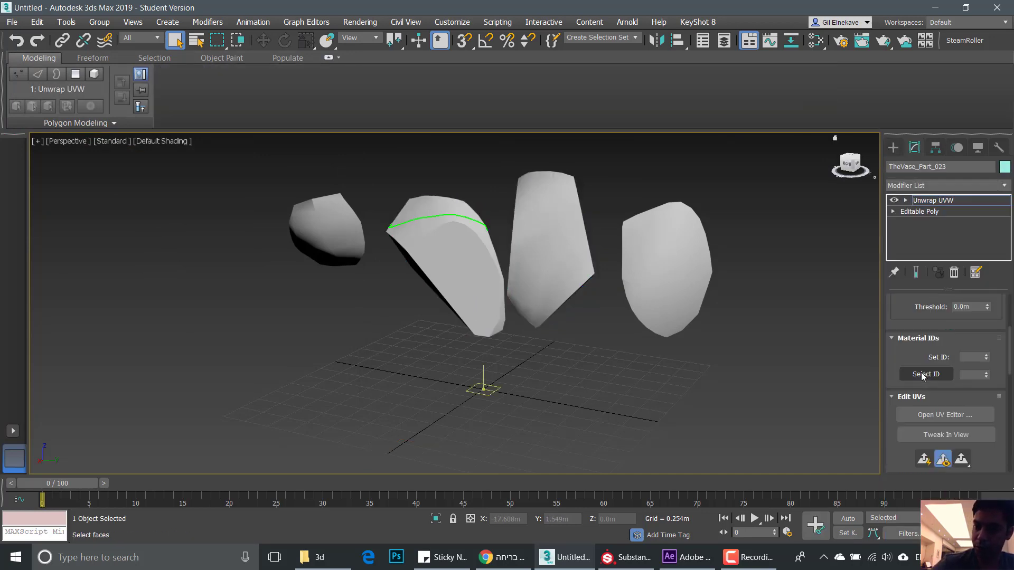
Select all polygons of TheVase_Part_023 and apply Flatten Mapping to them in the UV editor
click(906, 200)
click(927, 234)
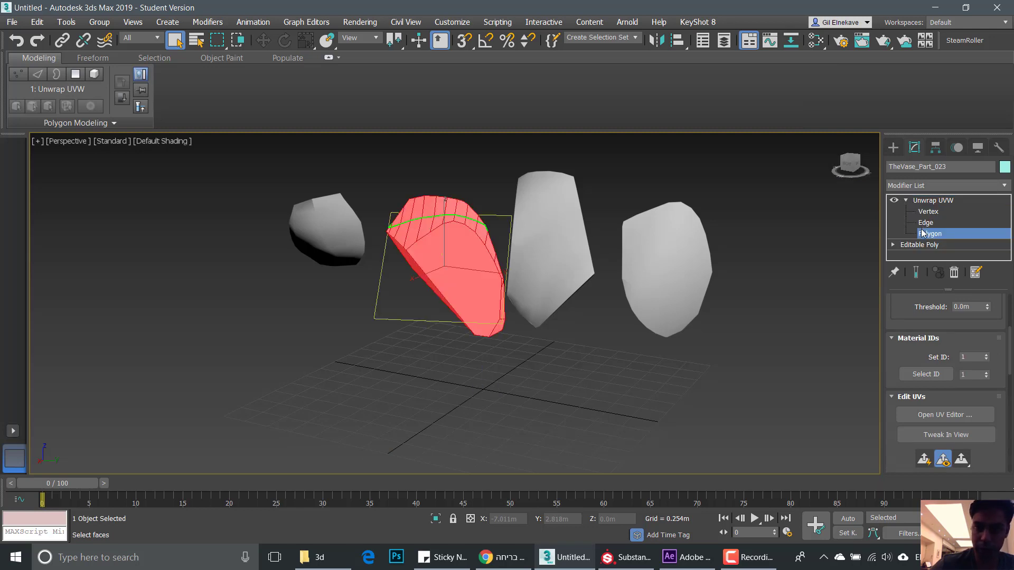
click(944, 415)
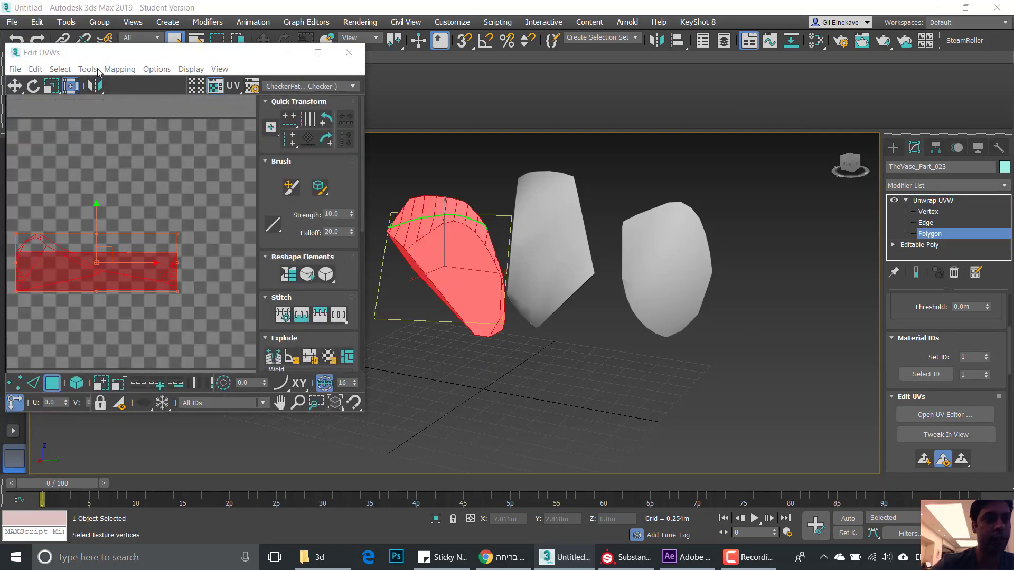
click(118, 70)
click(124, 83)
click(199, 107)
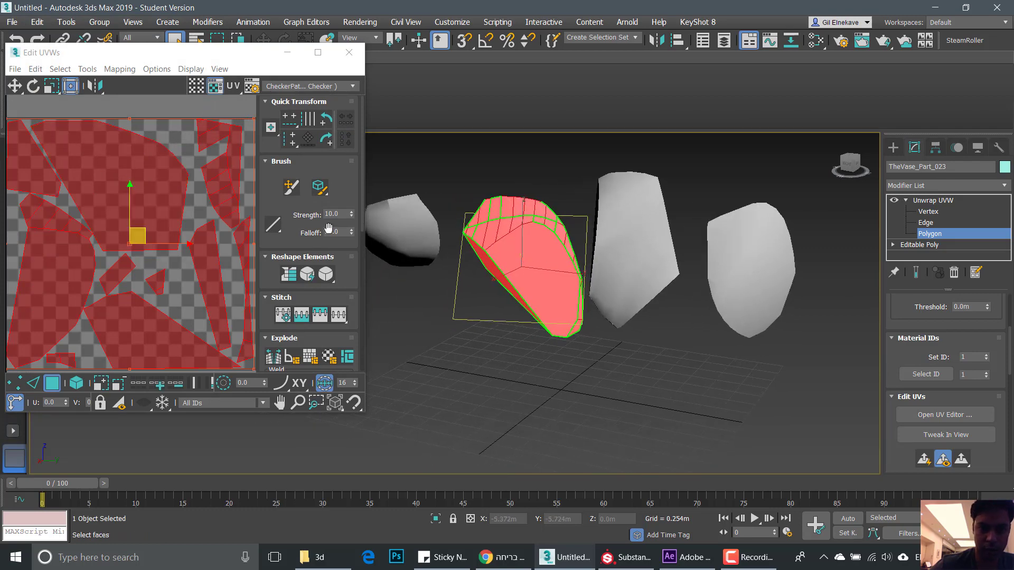
Flatten all UVs of TheVase_Part_023 by polygon angle and close the UV editor
click(289, 358)
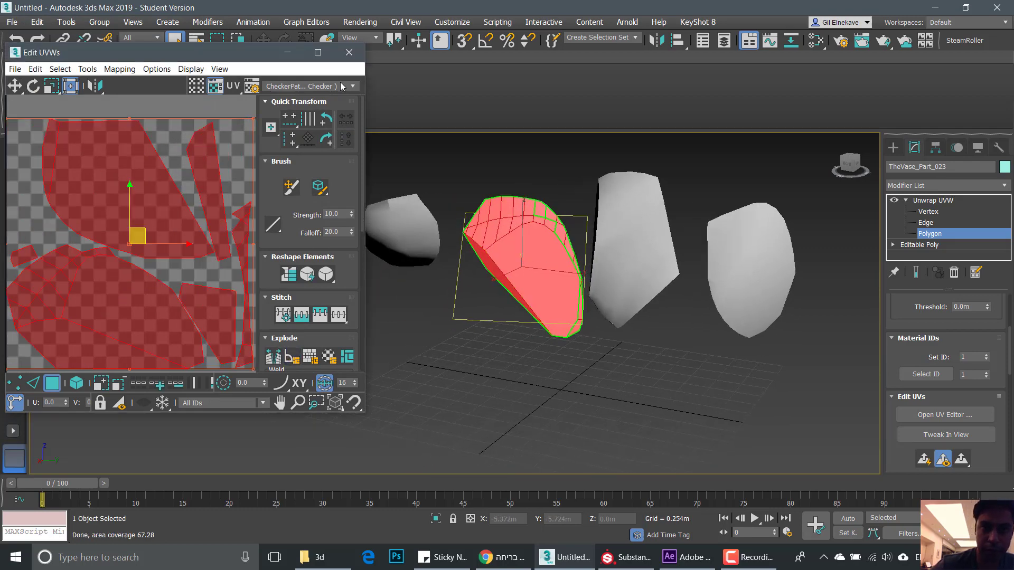
click(349, 53)
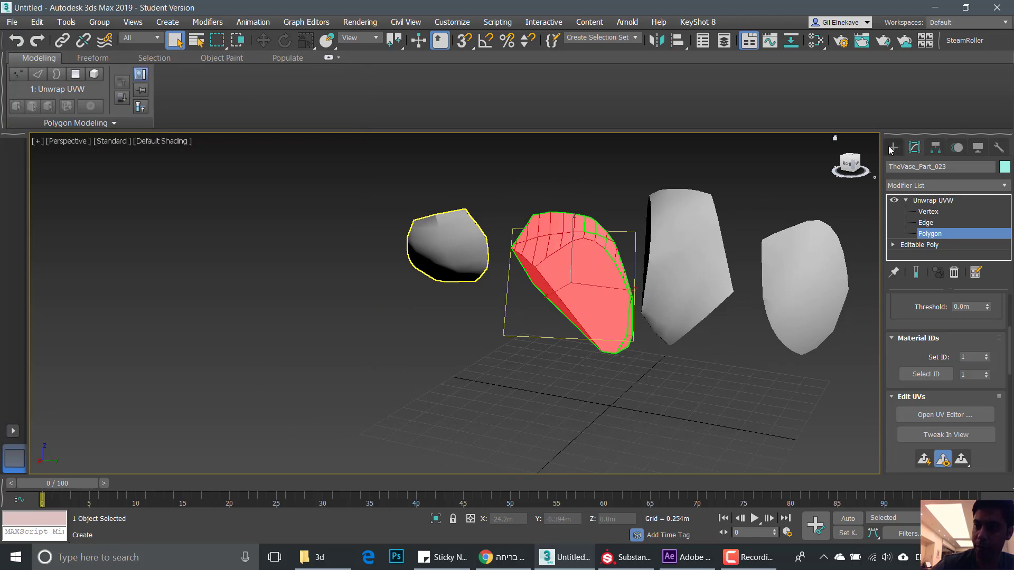
click(894, 148)
Add an Unwrap UVW modifier to the small leftmost vase piece, TheVase_Part_020
click(451, 236)
click(914, 147)
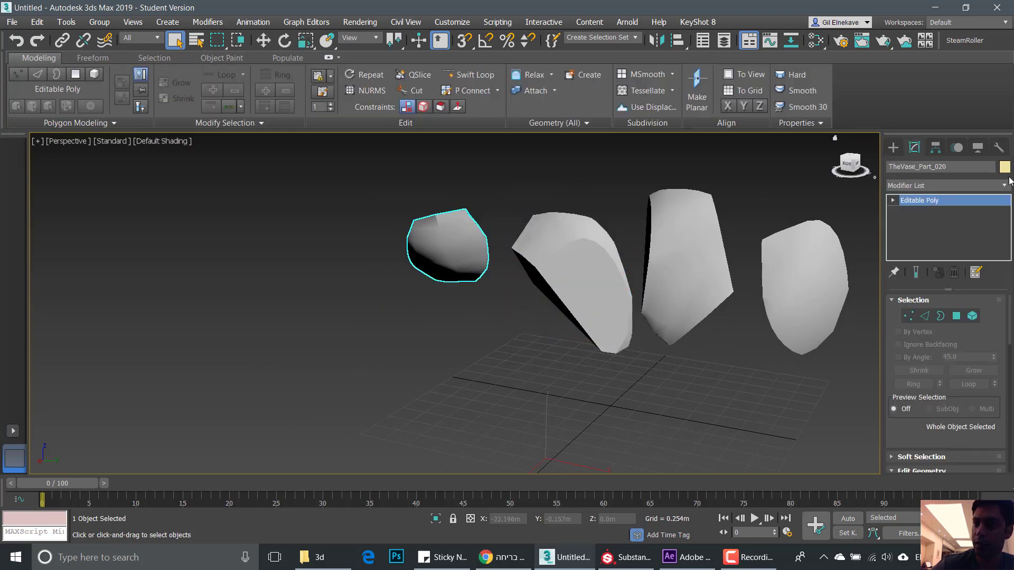
click(1006, 186)
key(u)
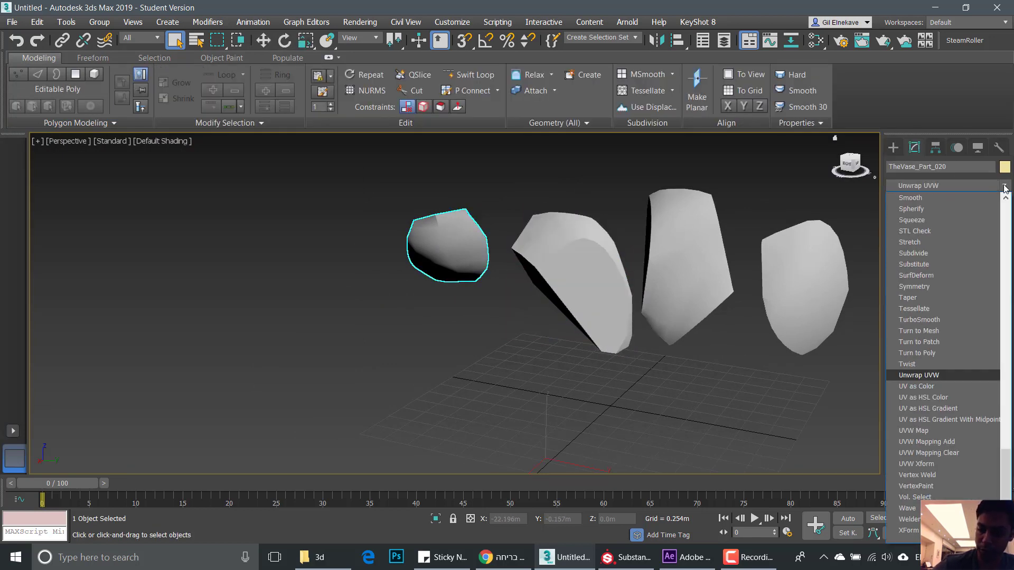
key(Return)
Select all polygons of TheVase_Part_020 and apply Flatten Mapping to them in the UV editor
click(904, 201)
click(929, 234)
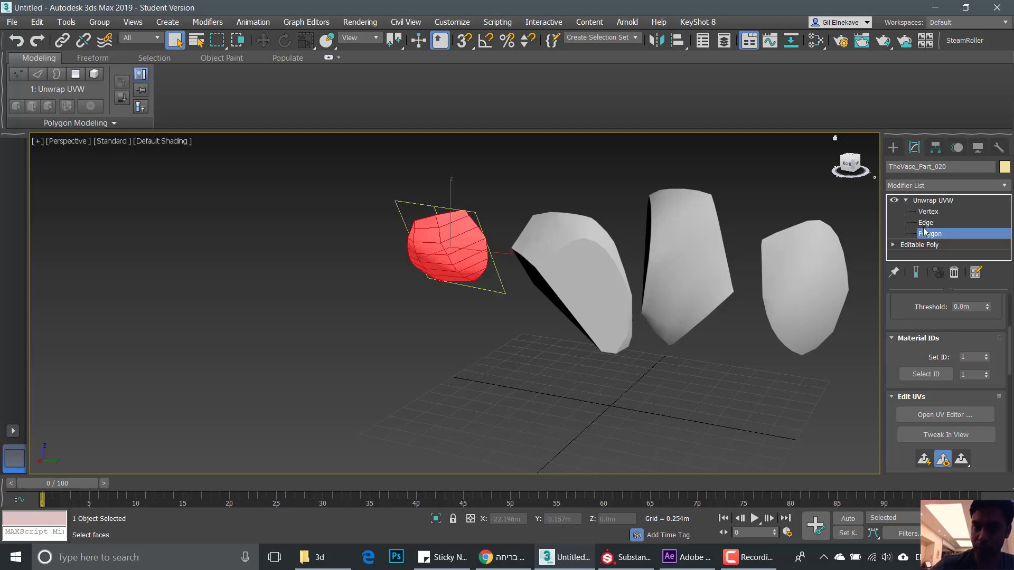
click(945, 415)
click(118, 68)
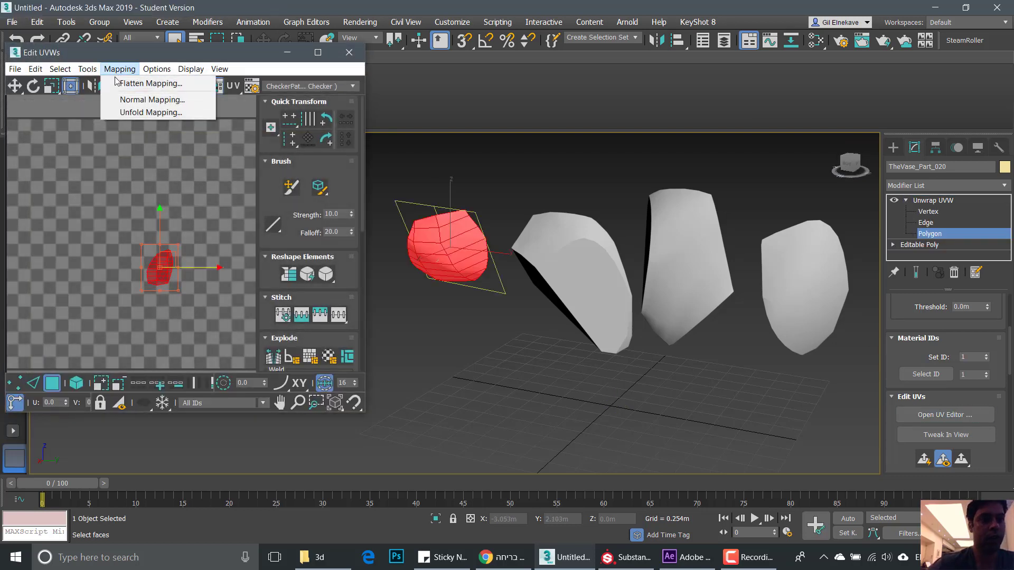
click(153, 82)
click(195, 108)
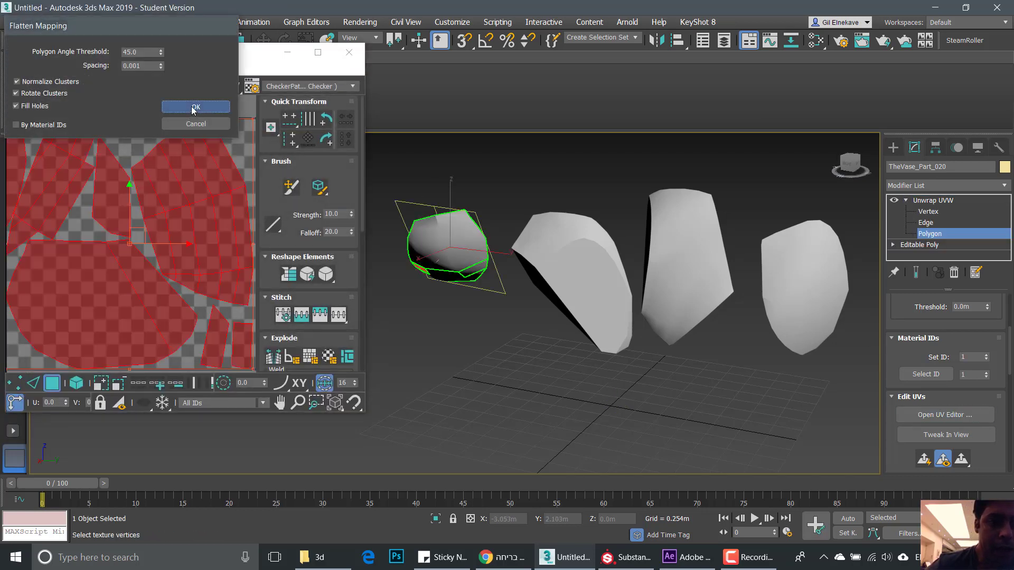
Close the UV editor and leave polygon editing of TheVase_Part_020
scroll(566, 312, down, 2)
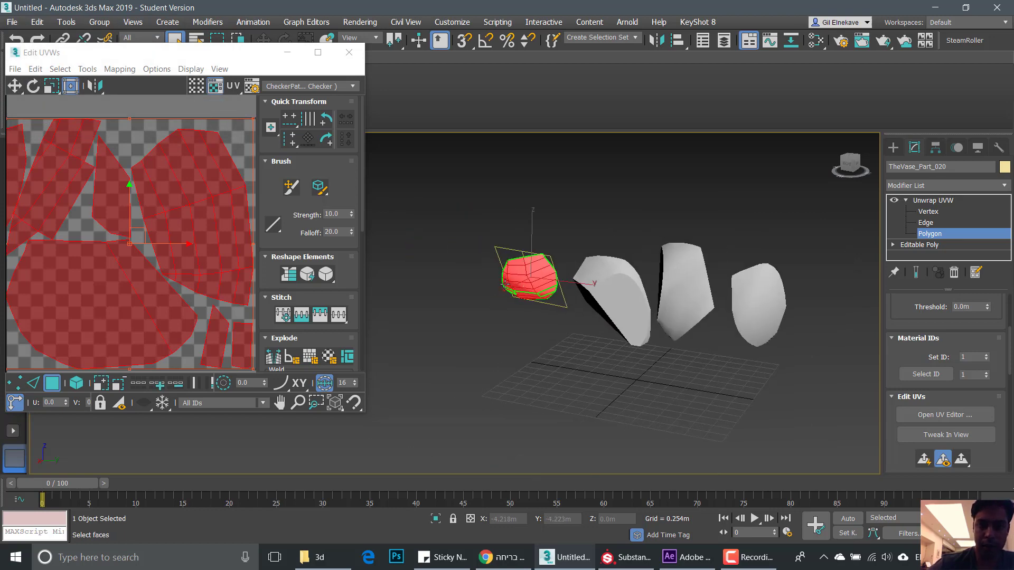
scroll(566, 312, up, 3)
click(346, 51)
click(421, 274)
mouse_move(422, 274)
alt+middle_down()
mouse_move(432, 277)
mouse_move(420, 272)
alt+middle_up()
middle_drag(420, 272, 264, 223)
alt+middle_drag(394, 257, 402, 261)
click(894, 147)
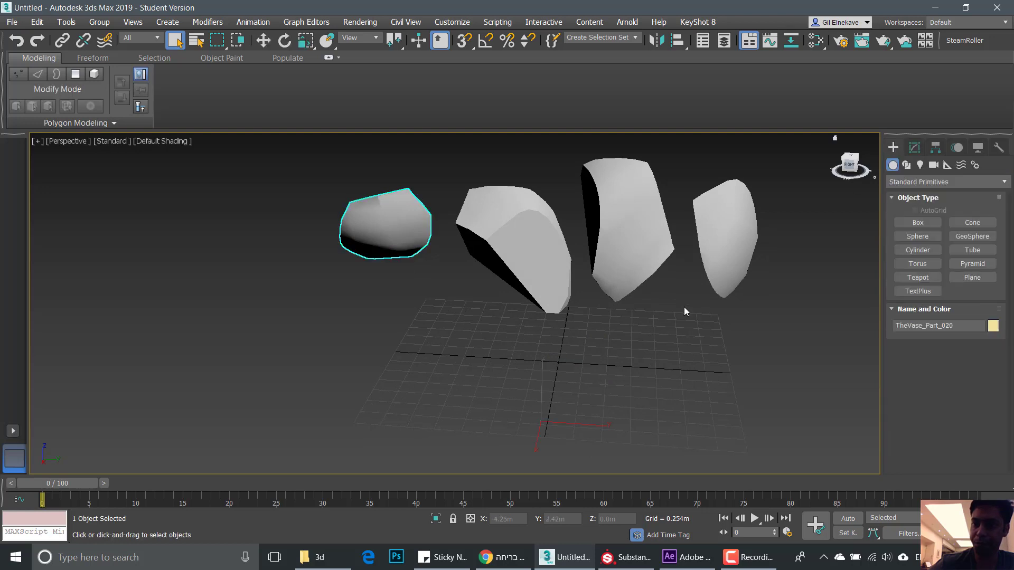
scroll(657, 343, down, 2)
middle_drag(658, 344, 604, 350)
scroll(474, 325, up, 2)
middle_drag(475, 324, 396, 310)
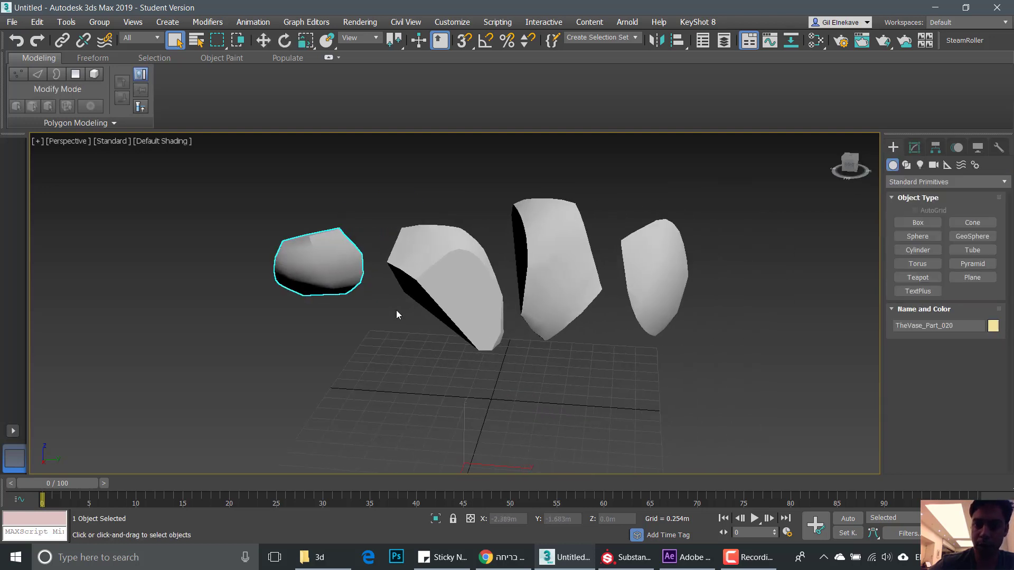
key(m)
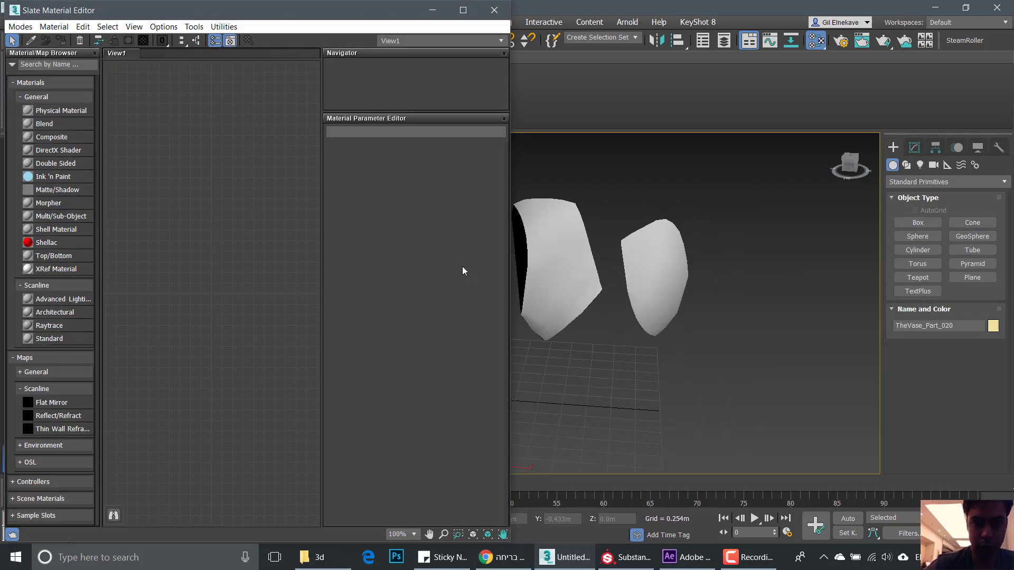
click(495, 10)
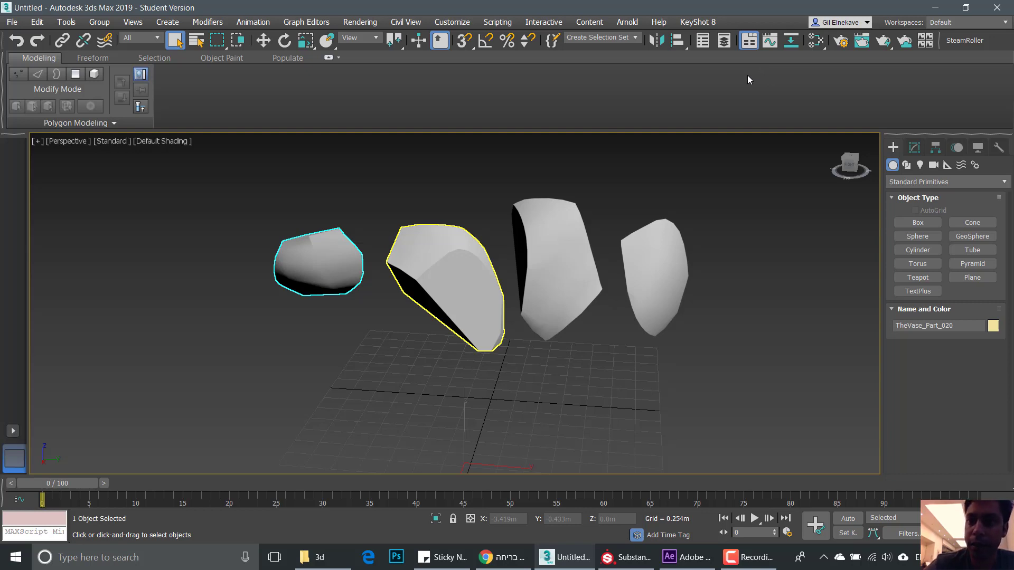
Create a Standard material in the Slate Material Editor and name it 01
click(815, 40)
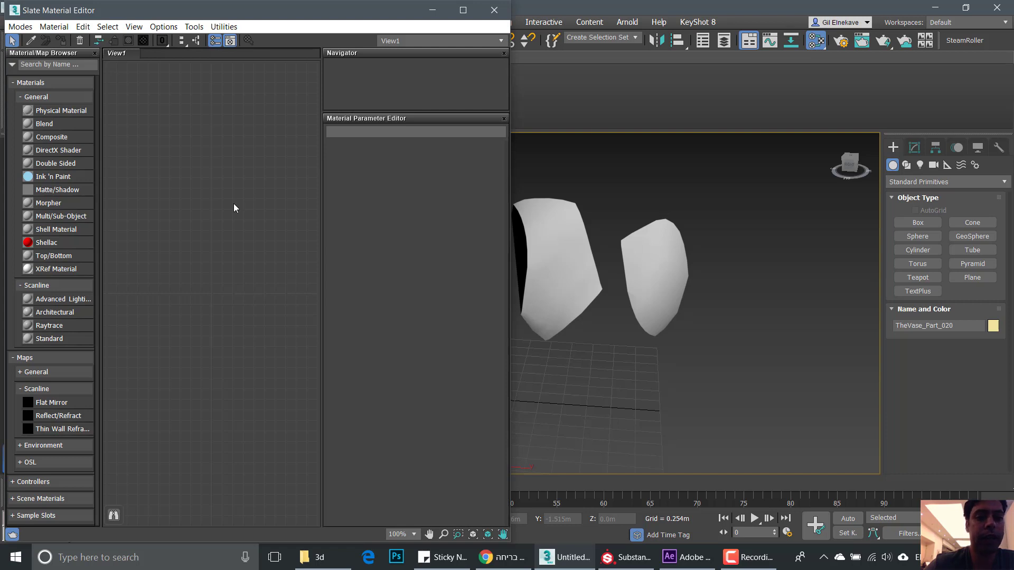
drag(85, 339, 223, 207)
double_click(209, 206)
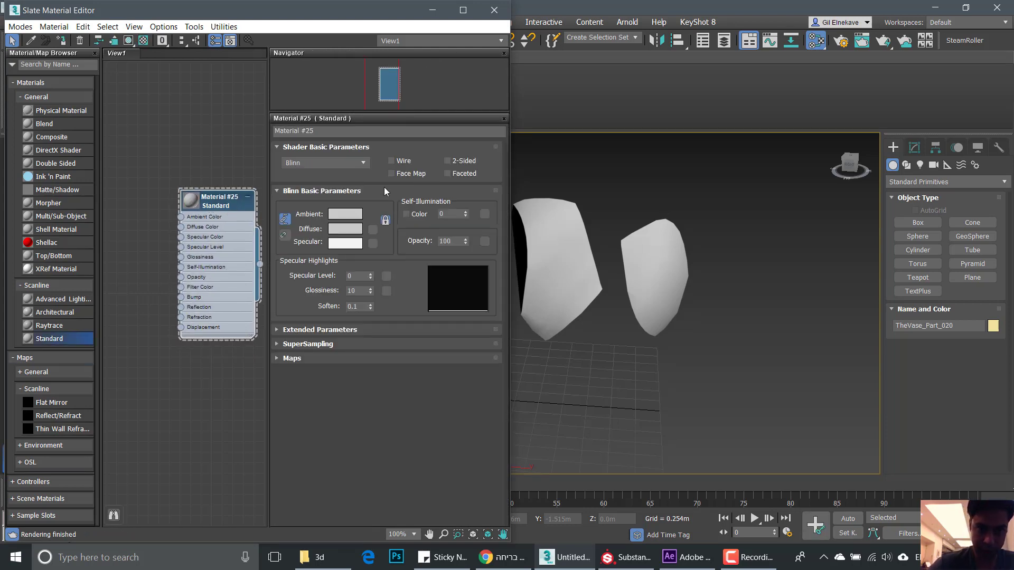
click(336, 130)
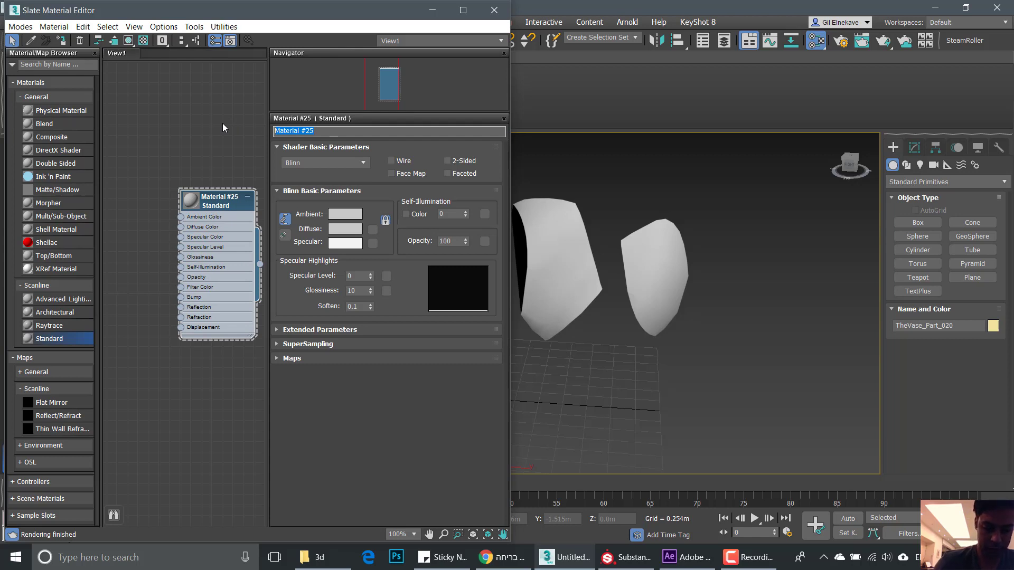
text(01)
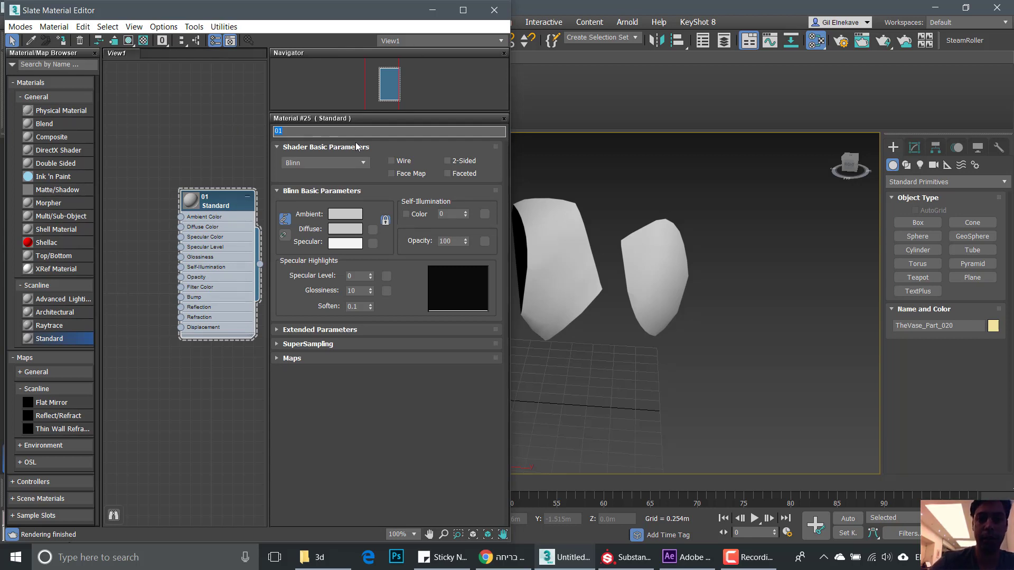
Assign material 01 to the selected leftmost piece and set its diffuse color to red
drag(372, 14, 729, 39)
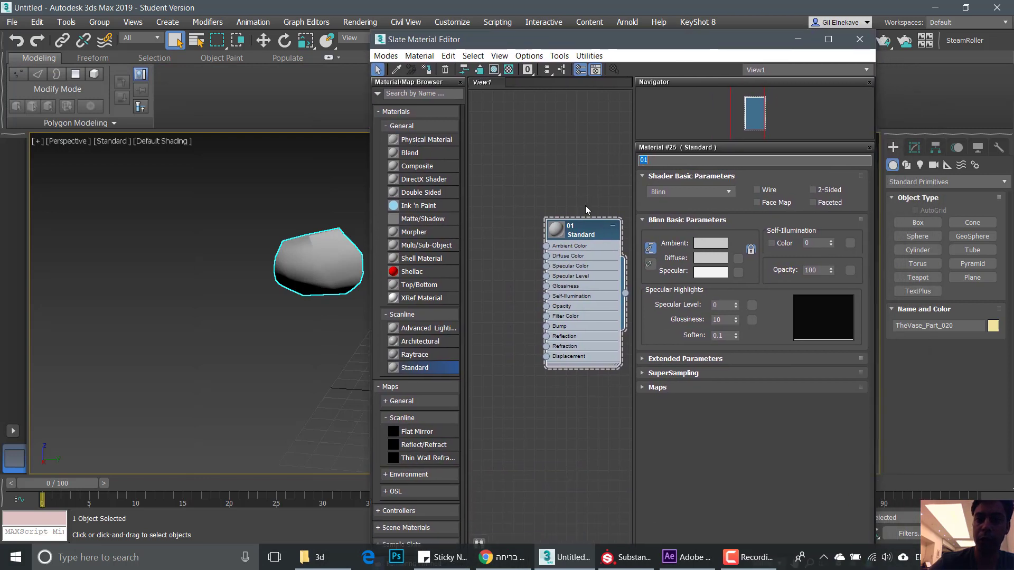
click(429, 68)
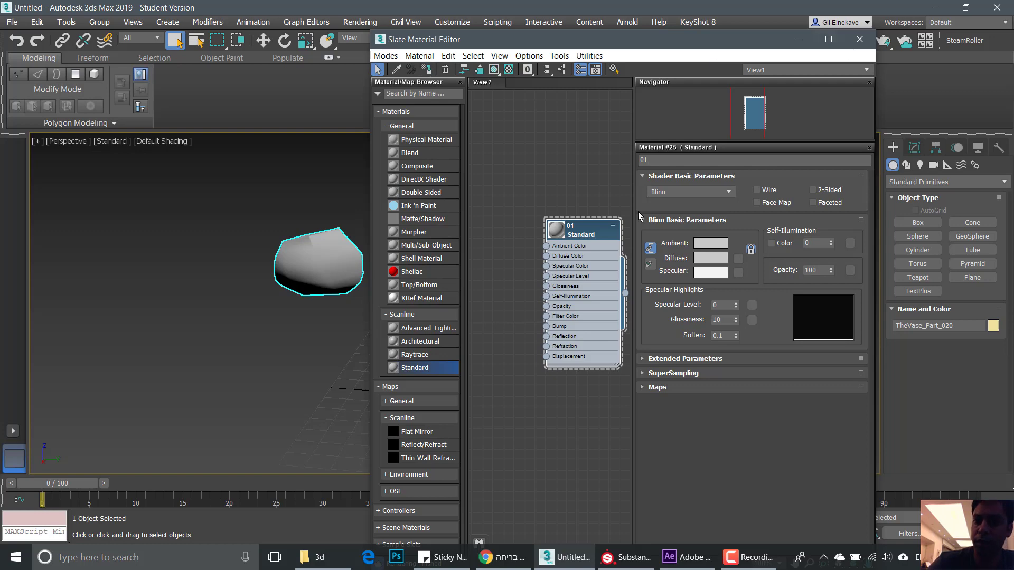
click(701, 260)
click(325, 78)
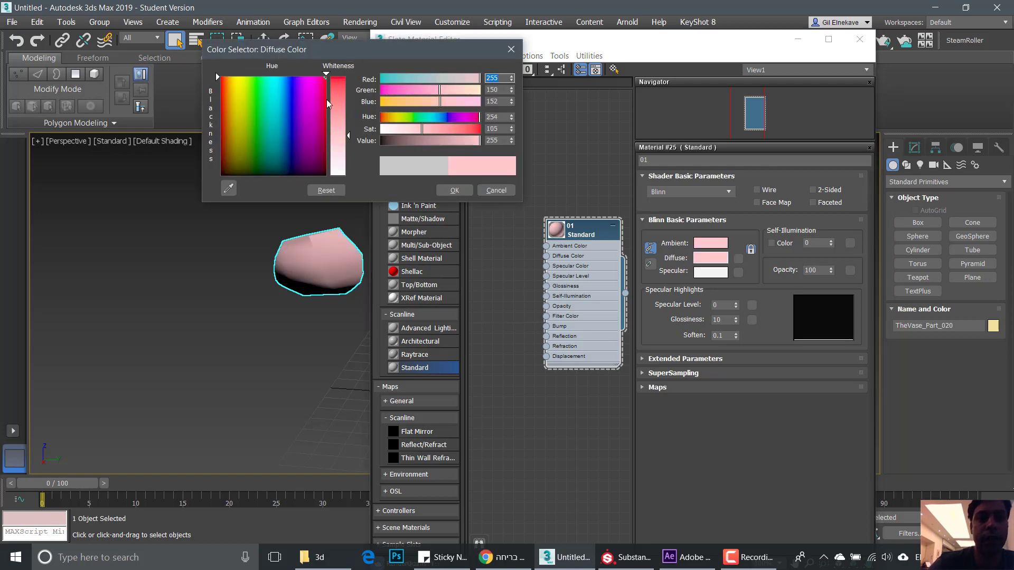
drag(337, 110, 338, 76)
click(445, 190)
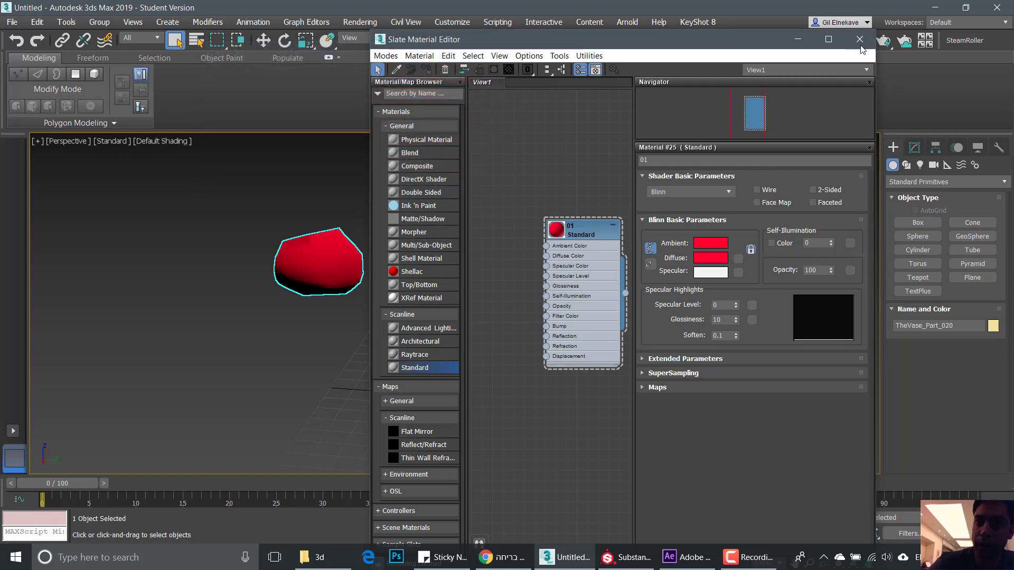
Duplicate the red material 01 in the node view and name the copy 02
middle_drag(552, 181, 513, 152)
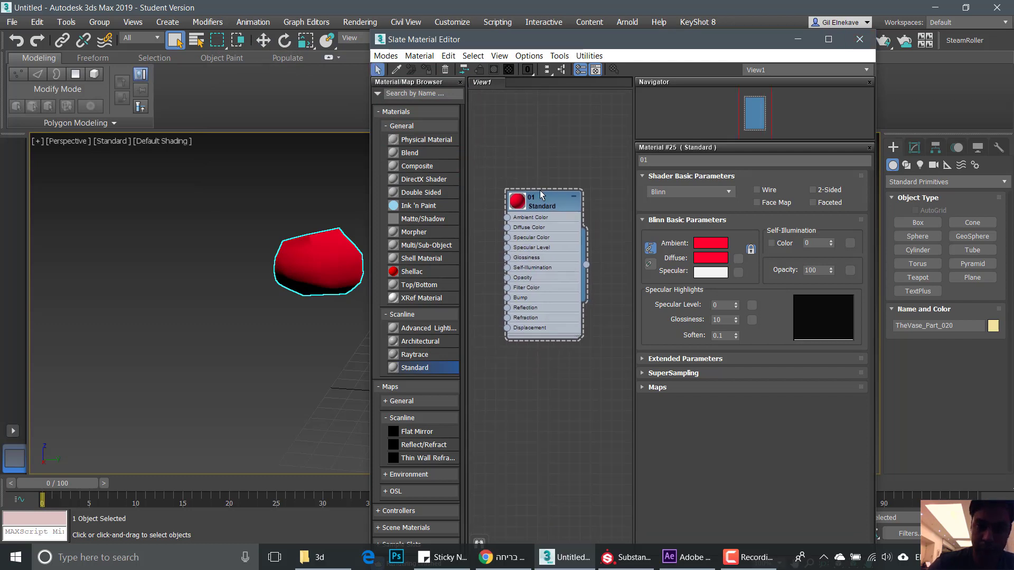
shift+drag(545, 198, 630, 198)
middle_drag(593, 178, 525, 153)
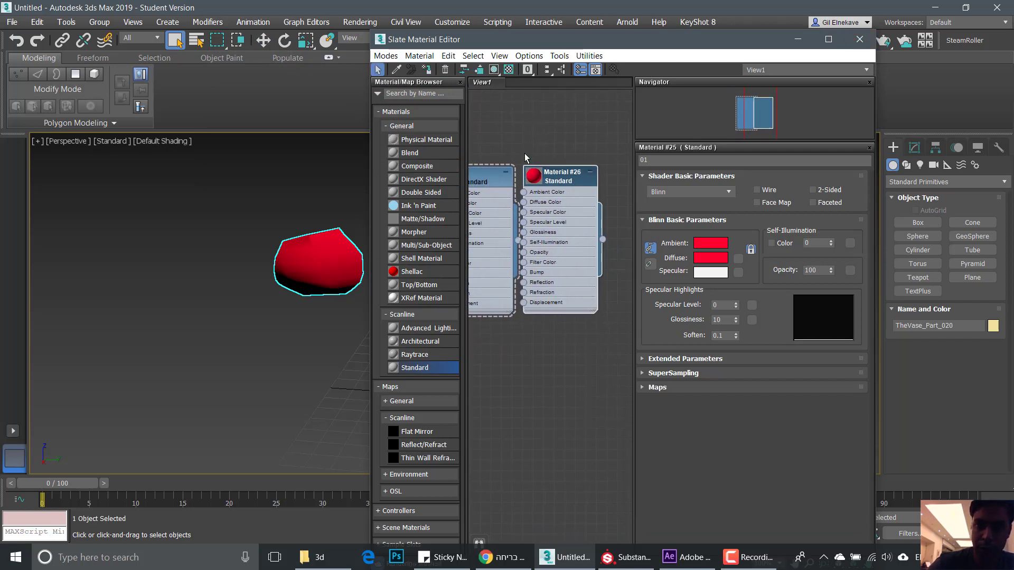
double_click(552, 181)
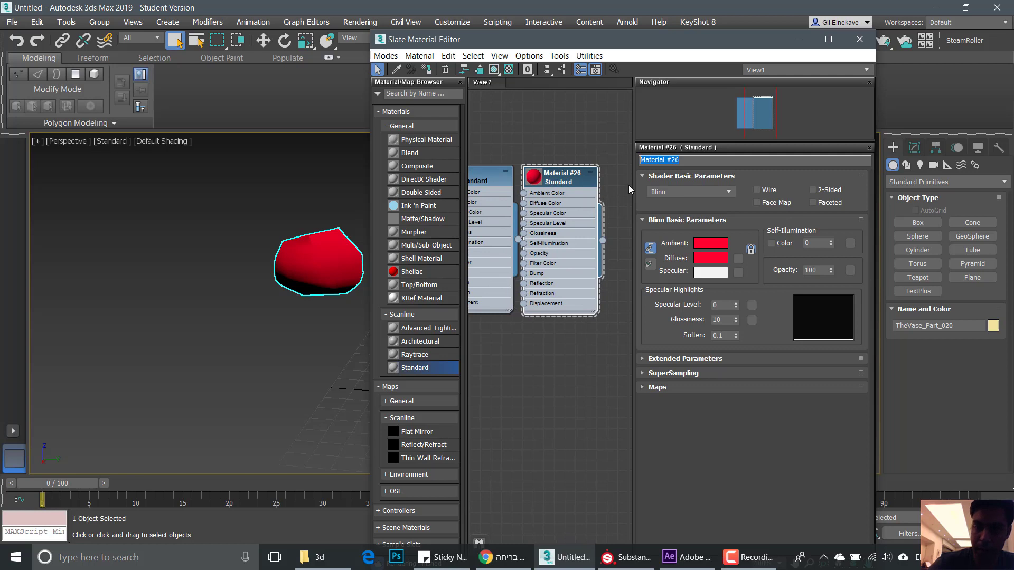
text(02)
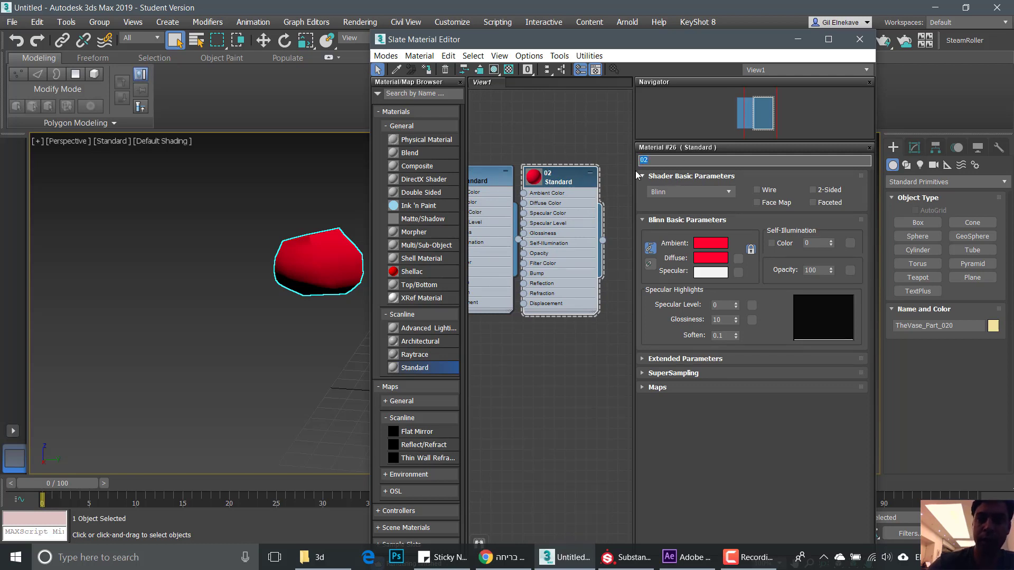
Assign material 02 to the slanted second piece from the left and set its diffuse color to blue
drag(546, 38, 698, 37)
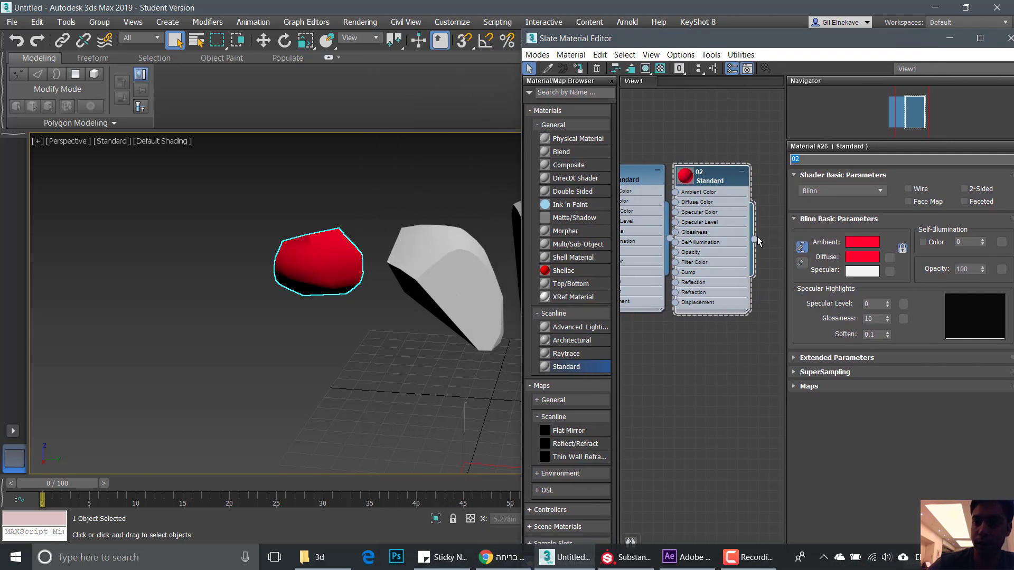
drag(755, 239, 447, 237)
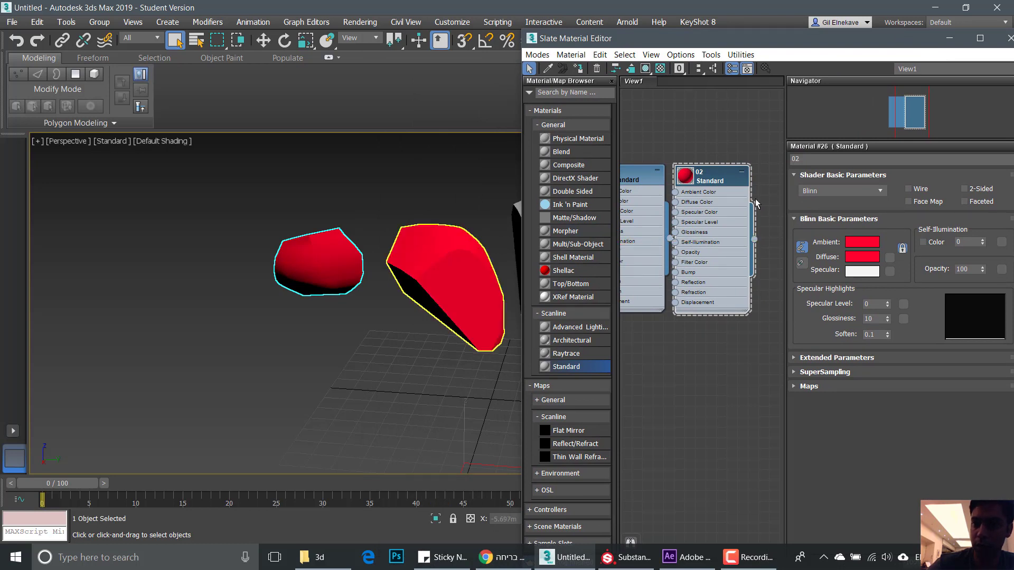
click(862, 257)
drag(307, 100, 290, 79)
click(458, 191)
Duplicate the blue material 02 in the node view and name the copy 03
drag(755, 33, 796, 29)
shift+drag(759, 176, 713, 344)
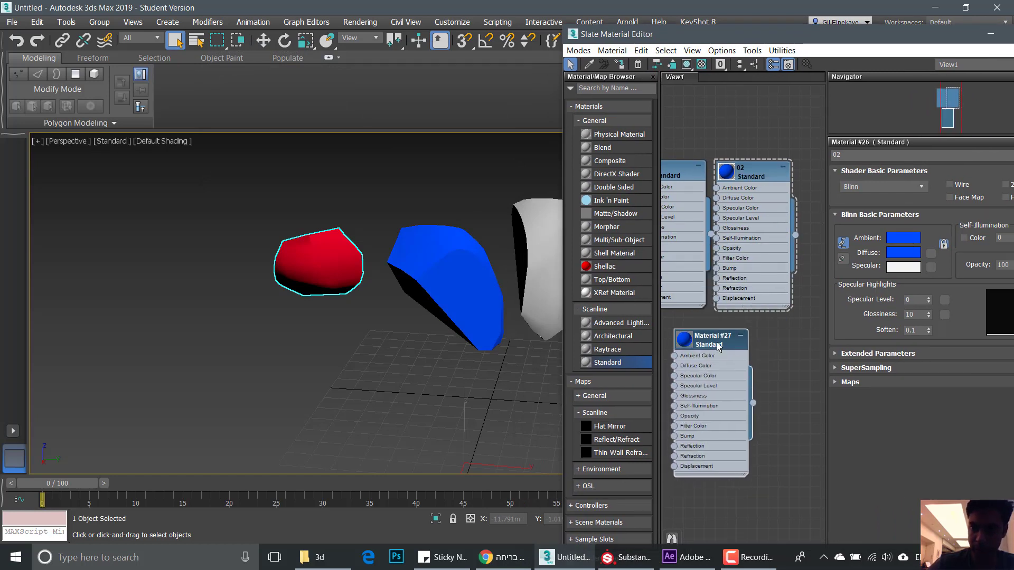
click(882, 154)
text(03)
key(Return)
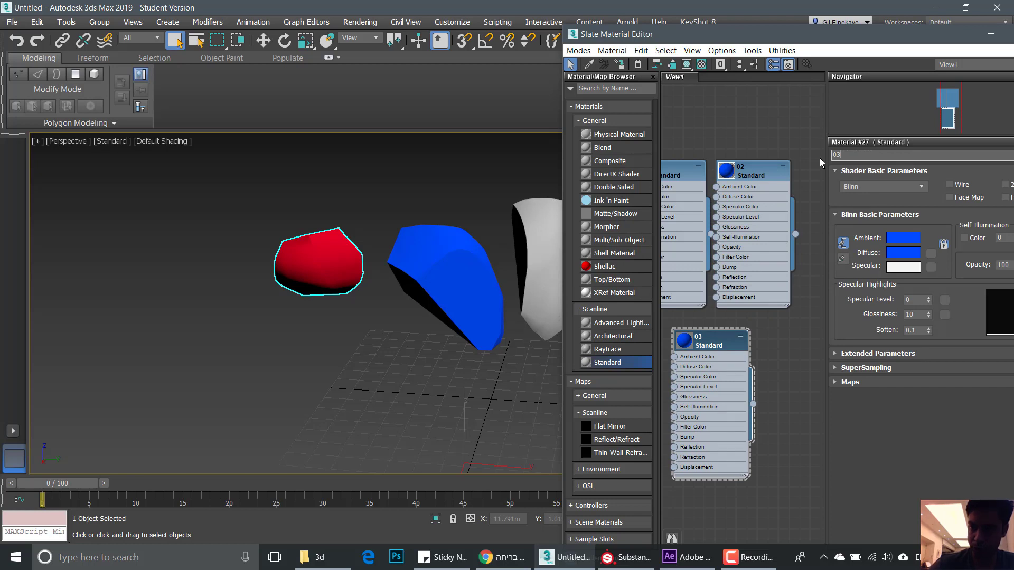
Assign material 03 to the tall third piece from the left and set its diffuse color to green
drag(755, 411, 550, 260)
click(893, 253)
drag(267, 90, 259, 77)
click(452, 190)
click(453, 190)
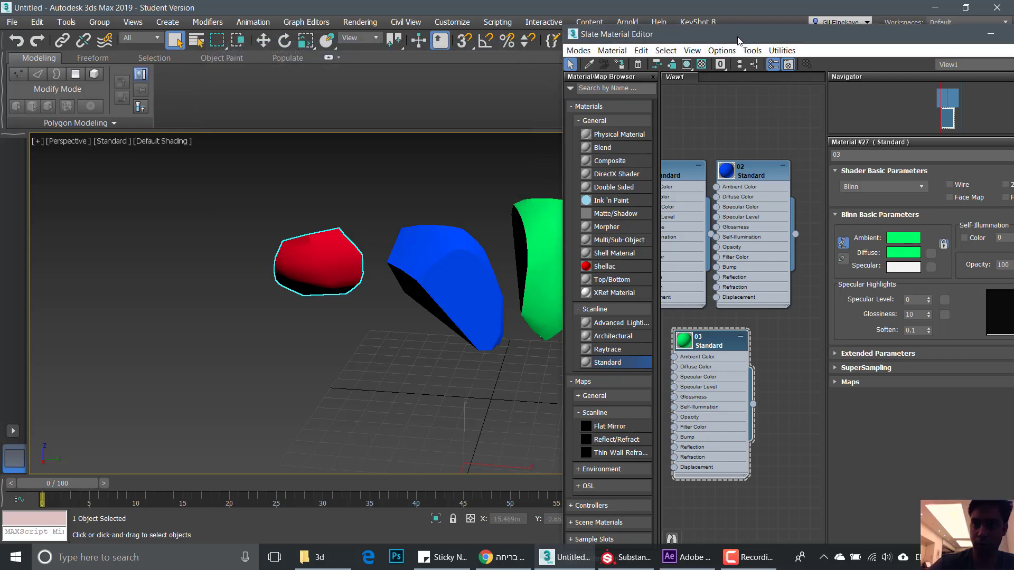
Duplicate the green material 03 in the node view and name the copy 04
mouse_move(741, 34)
mouse_down()
mouse_move(100, 69)
mouse_move(171, 14)
mouse_up()
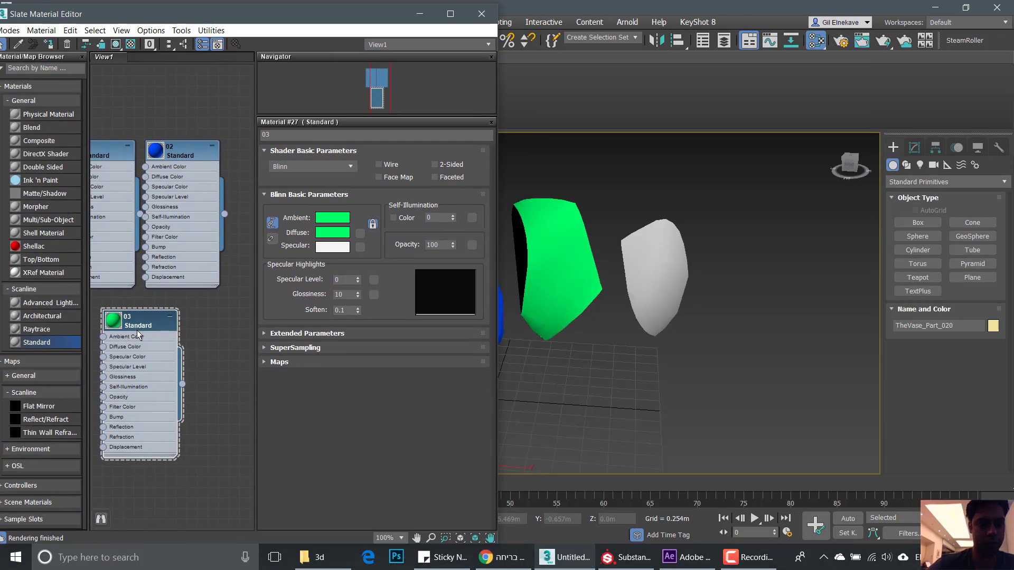
mouse_move(140, 319)
shift+mouse_down()
mouse_move(211, 318)
mouse_move(221, 306)
shift+mouse_up()
double_click(220, 309)
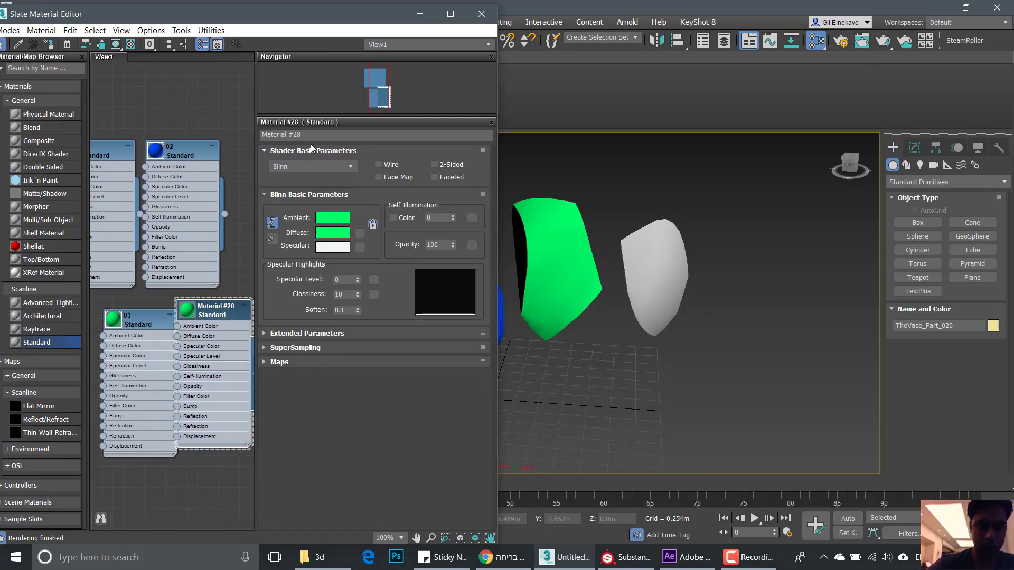
drag(310, 136, 204, 127)
text(04)
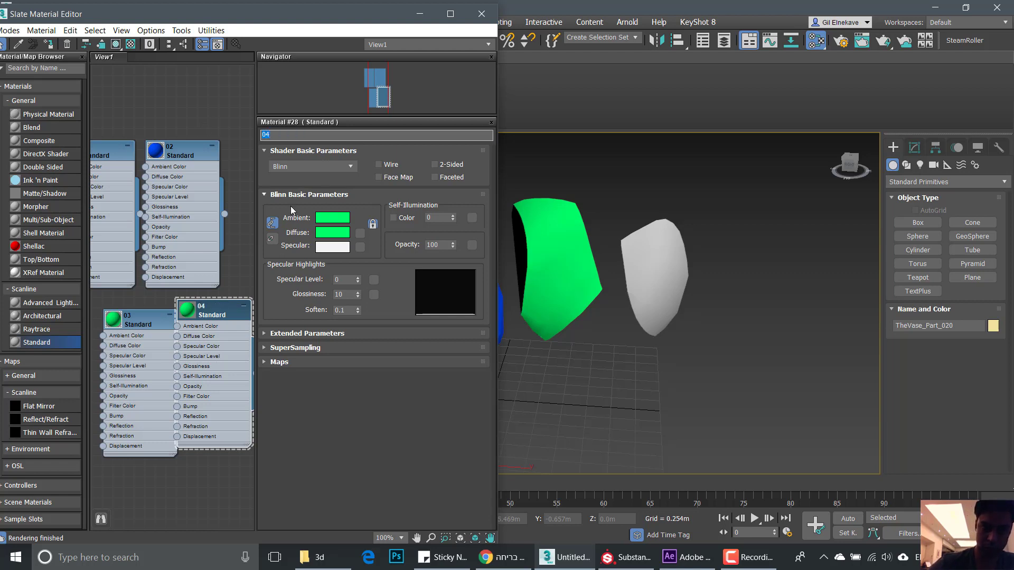
Assign material 04 to the rightmost vase piece and set its diffuse color to yellow, closing the Slate Material Editor
drag(223, 314, 202, 304)
drag(236, 369, 637, 284)
drag(191, 304, 212, 317)
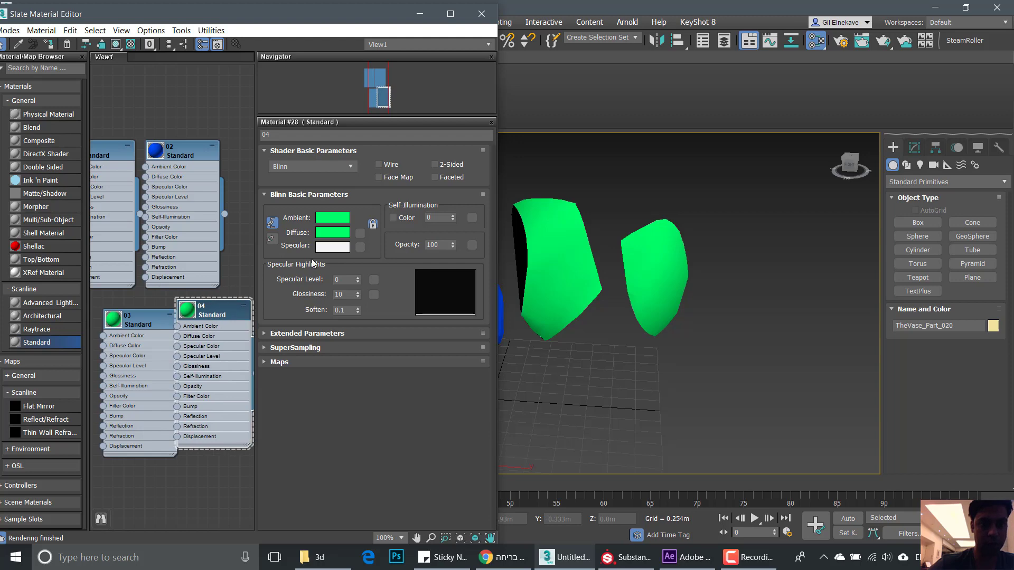
click(332, 232)
click(242, 77)
drag(242, 77, 236, 77)
click(454, 190)
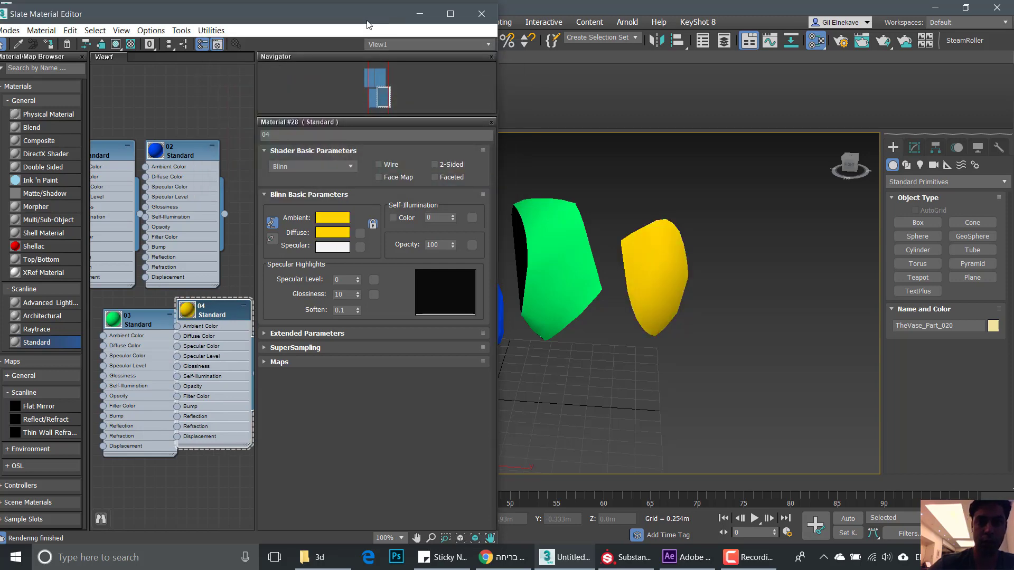
drag(368, 24, 431, 65)
click(548, 52)
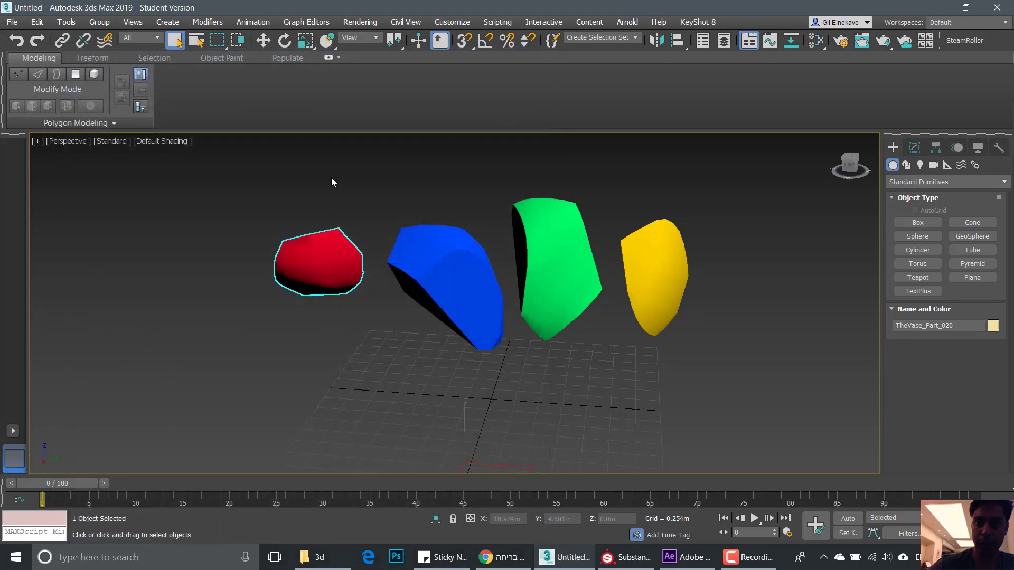
click(331, 184)
middle_drag(331, 194, 362, 179)
click(623, 256)
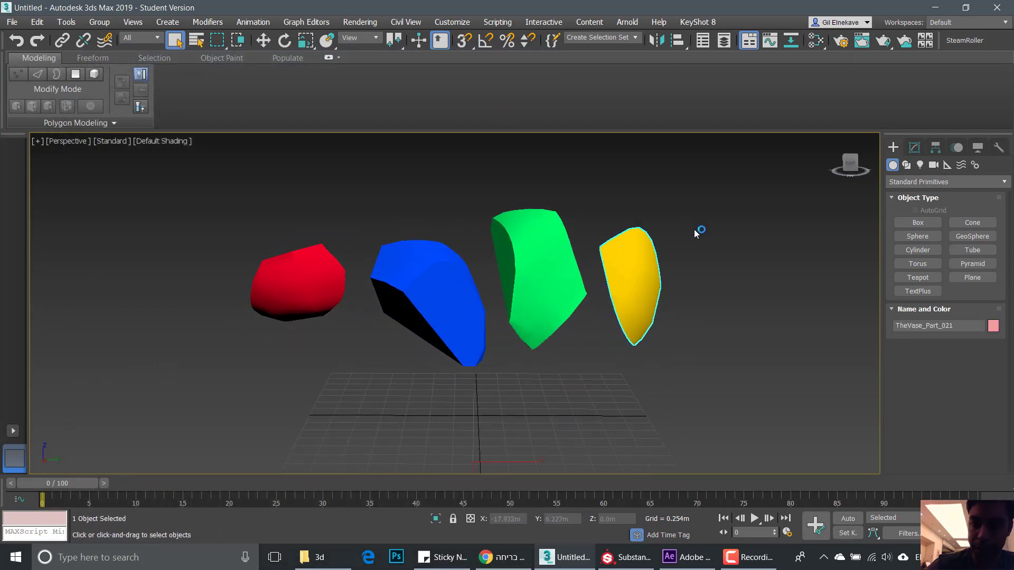
alt+middle_drag(694, 229, 684, 233)
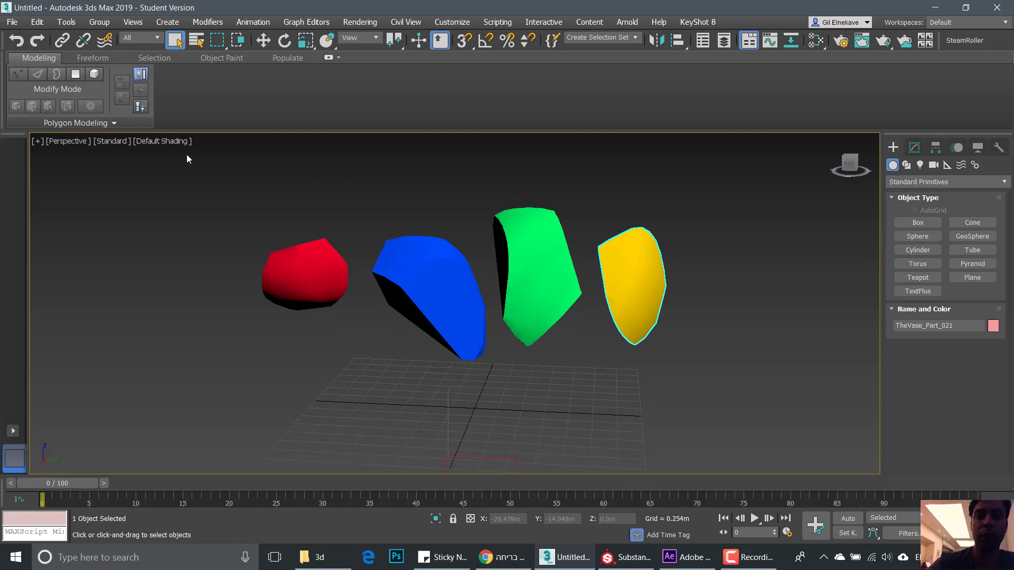
drag(178, 153, 689, 360)
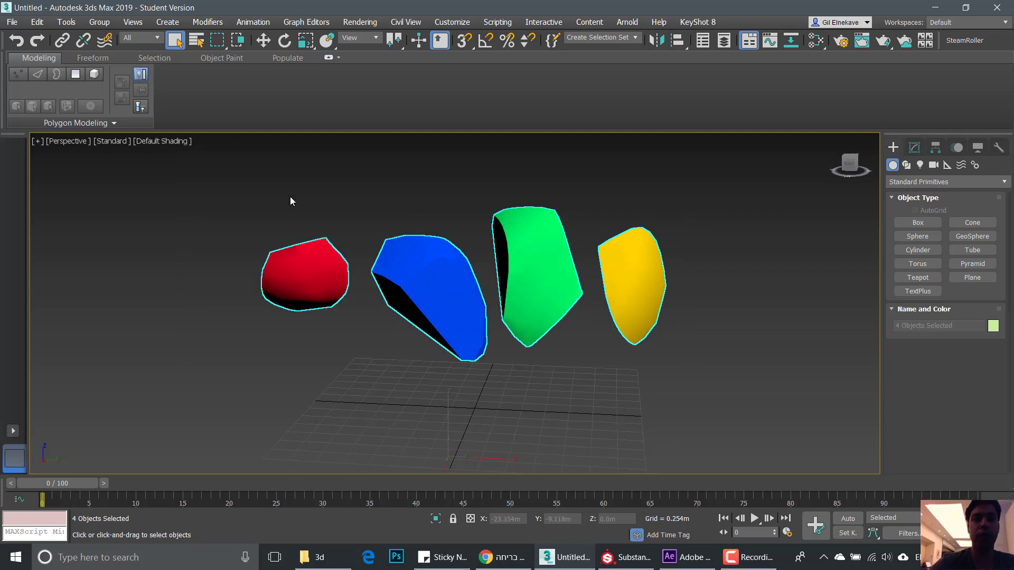
click(12, 21)
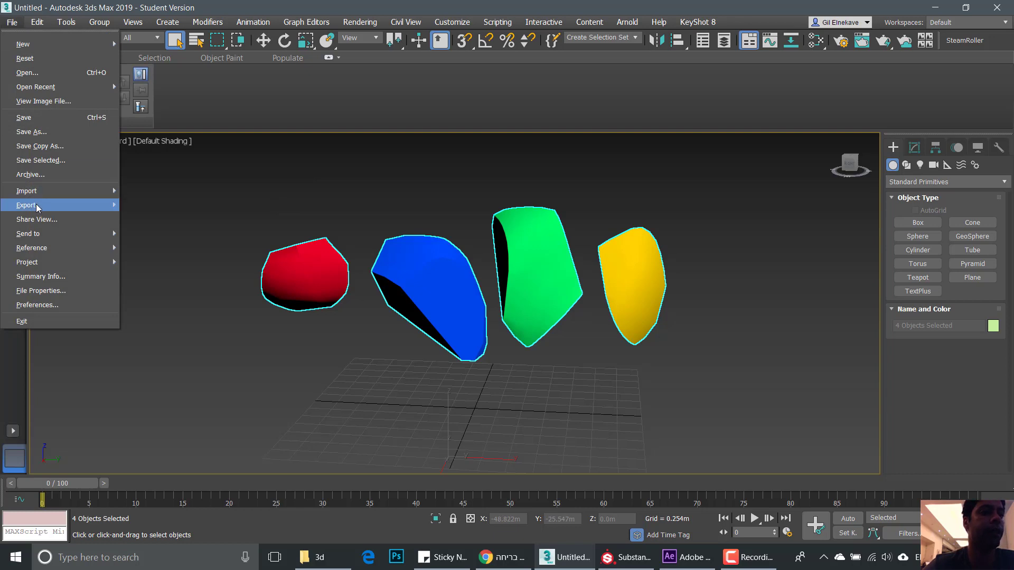
mouse_move(39, 208)
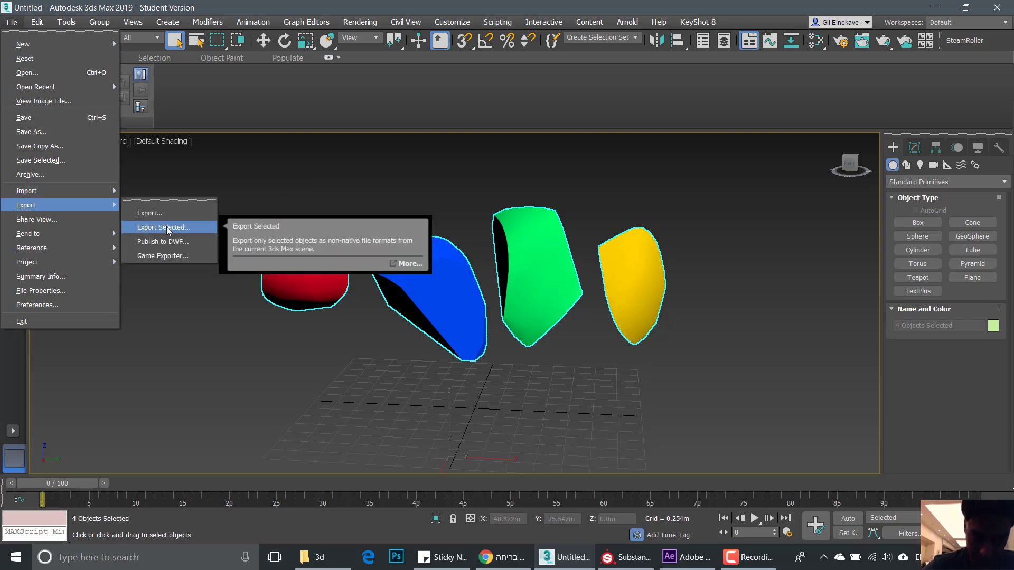
click(289, 346)
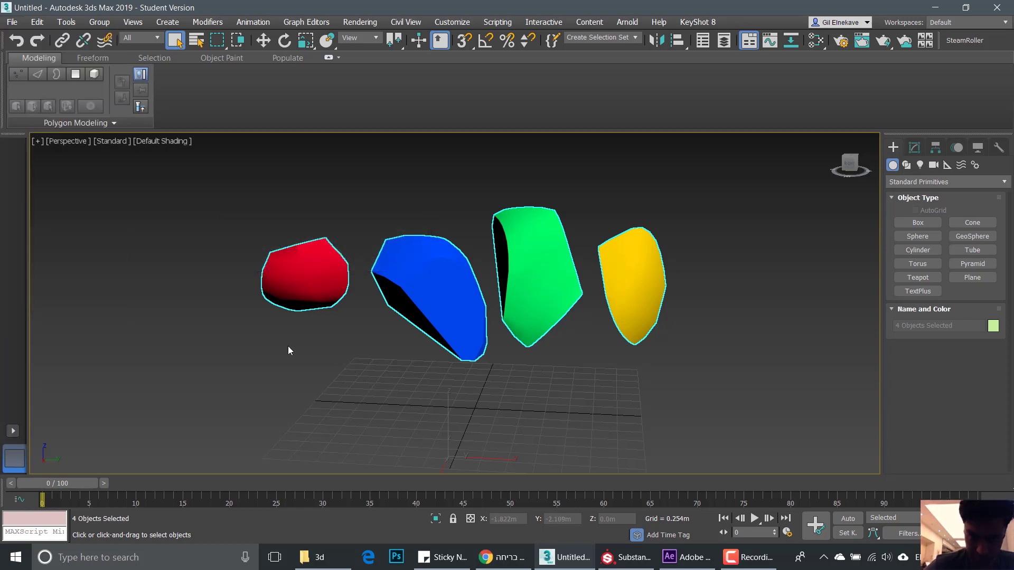
click(356, 391)
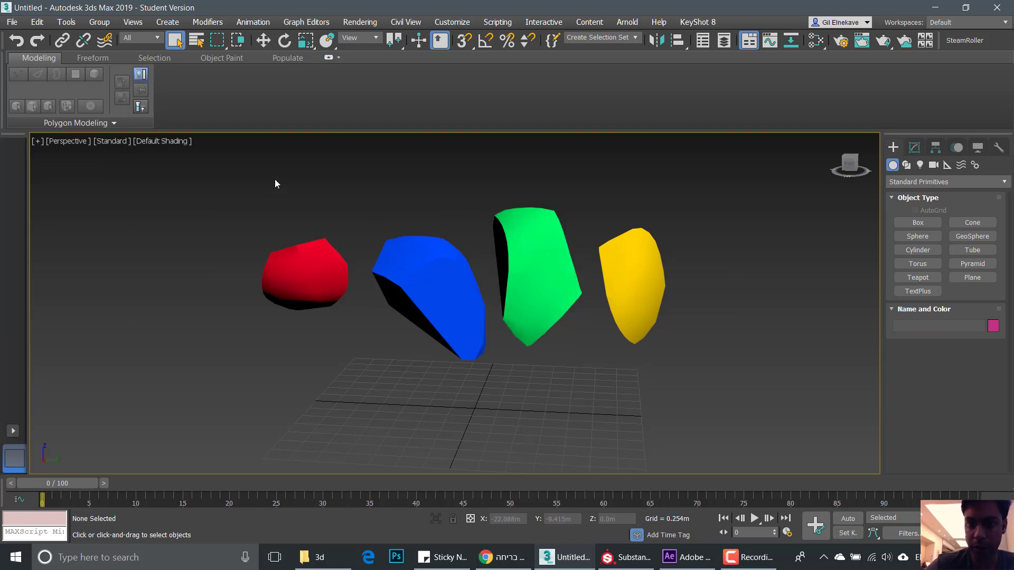
click(10, 21)
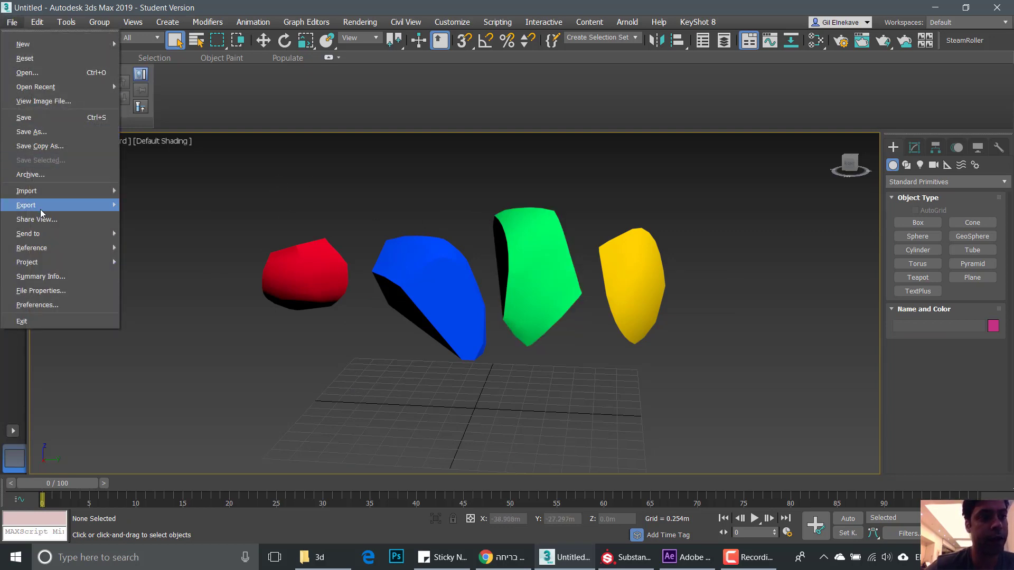
mouse_move(45, 207)
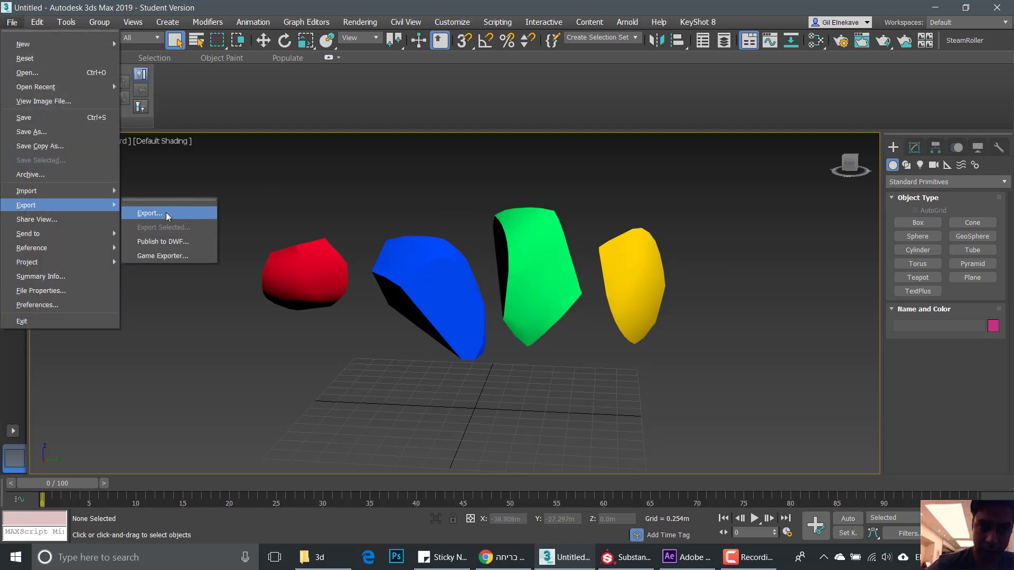
click(262, 179)
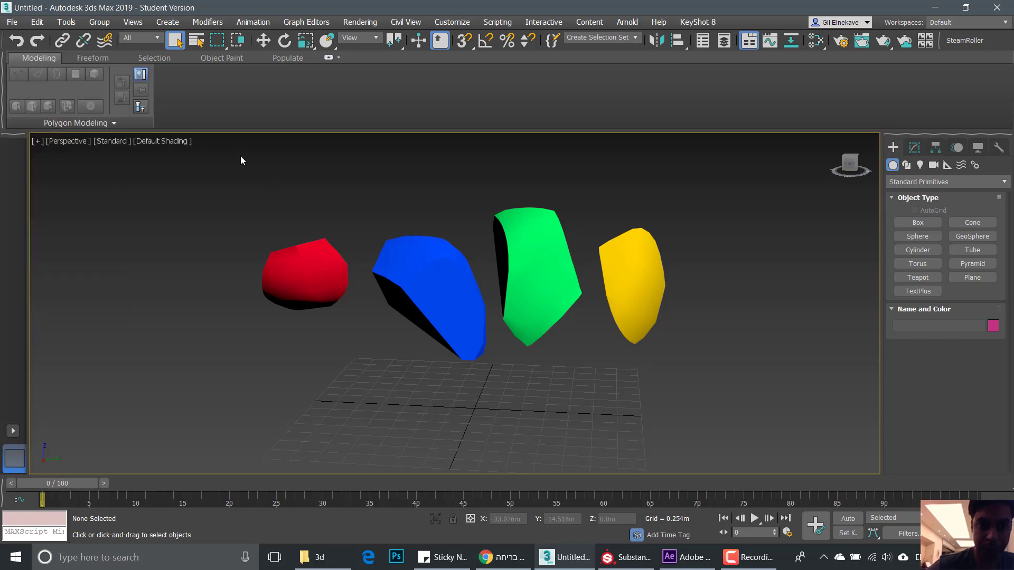
Select all four colored vase pieces and start exporting only the selected objects
drag(240, 156, 724, 394)
click(11, 22)
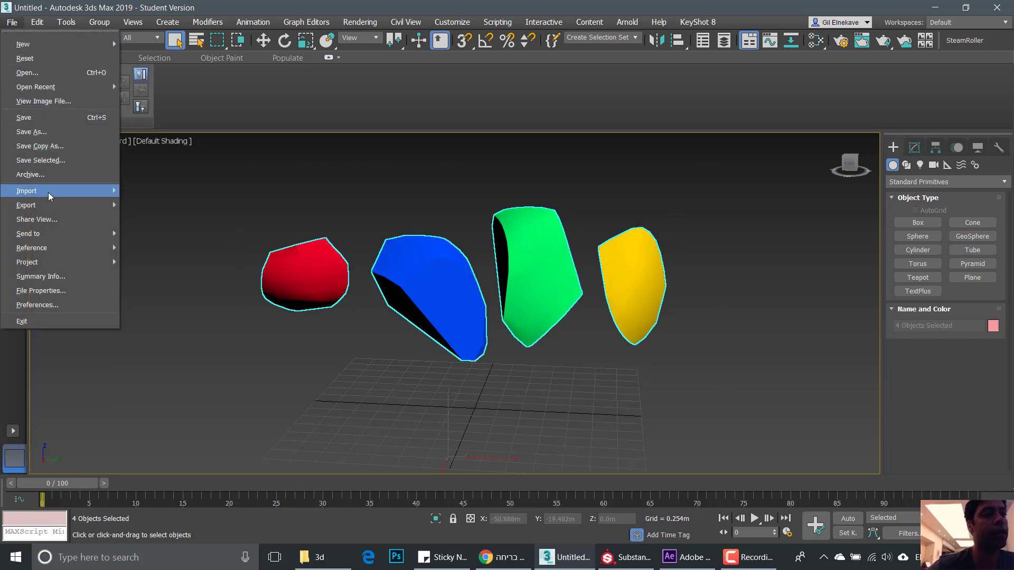
mouse_move(64, 205)
click(158, 227)
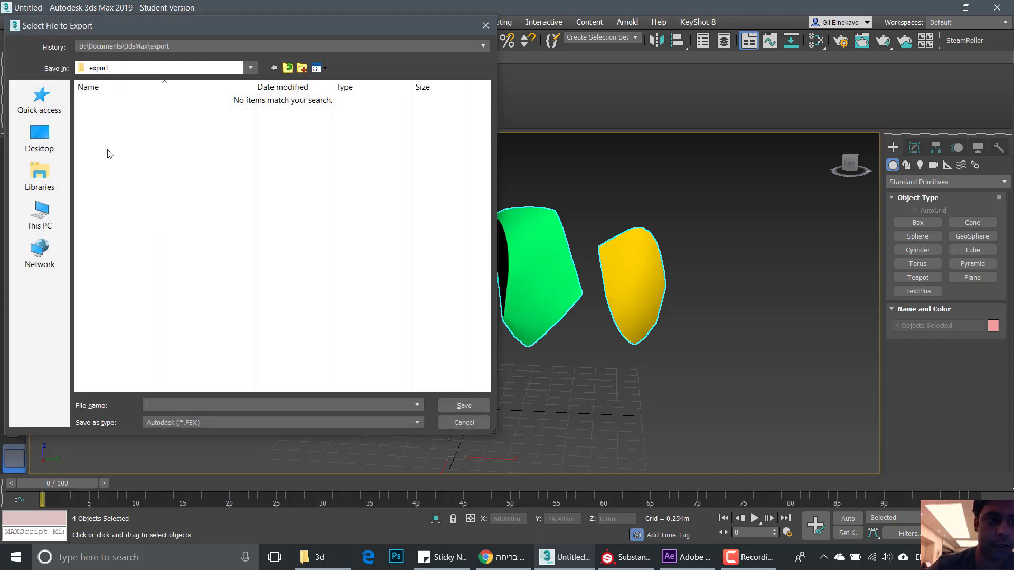
Create a folder named Fractures on the Desktop and open it as the export location
click(45, 136)
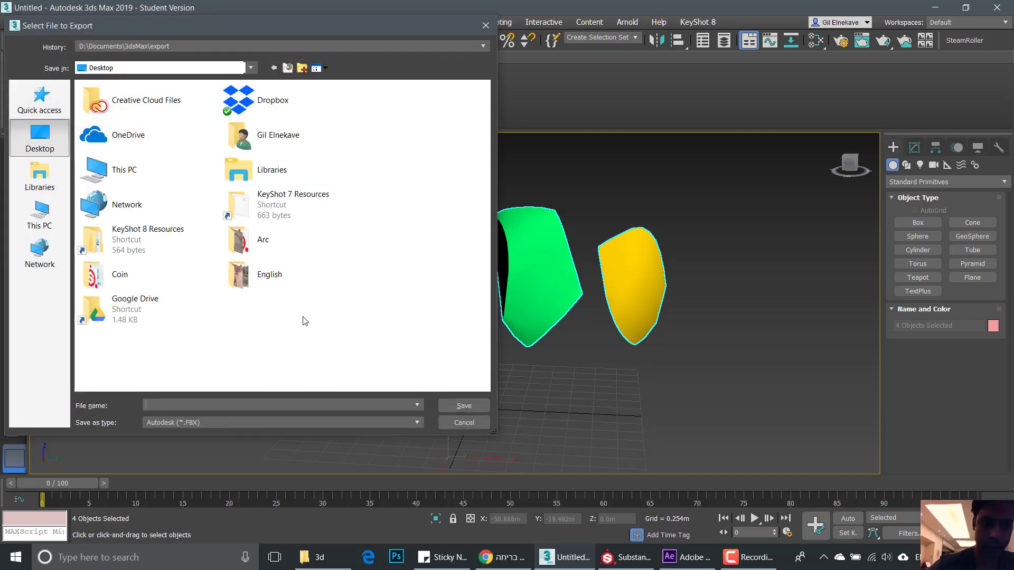
click(304, 69)
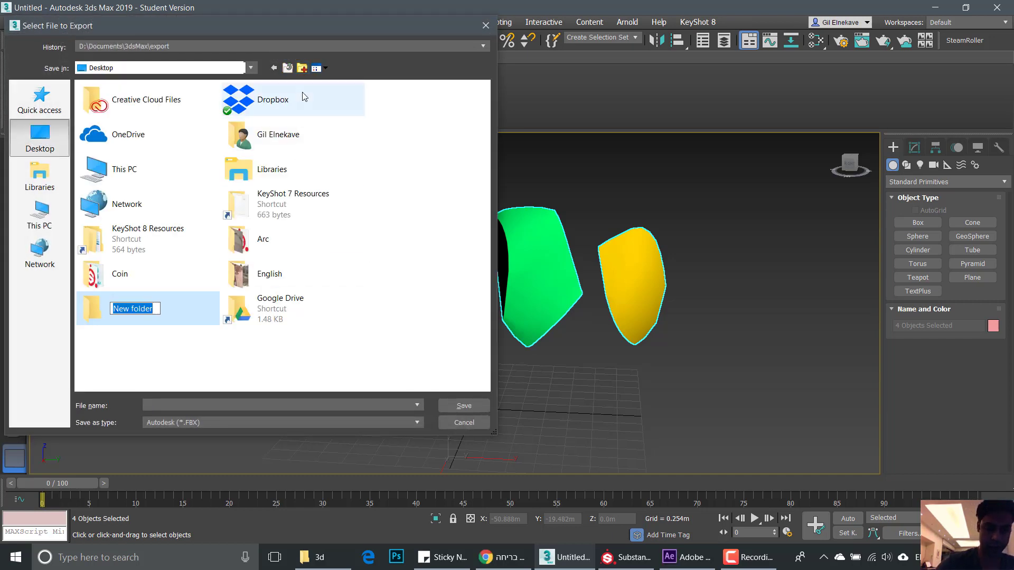
text(F)
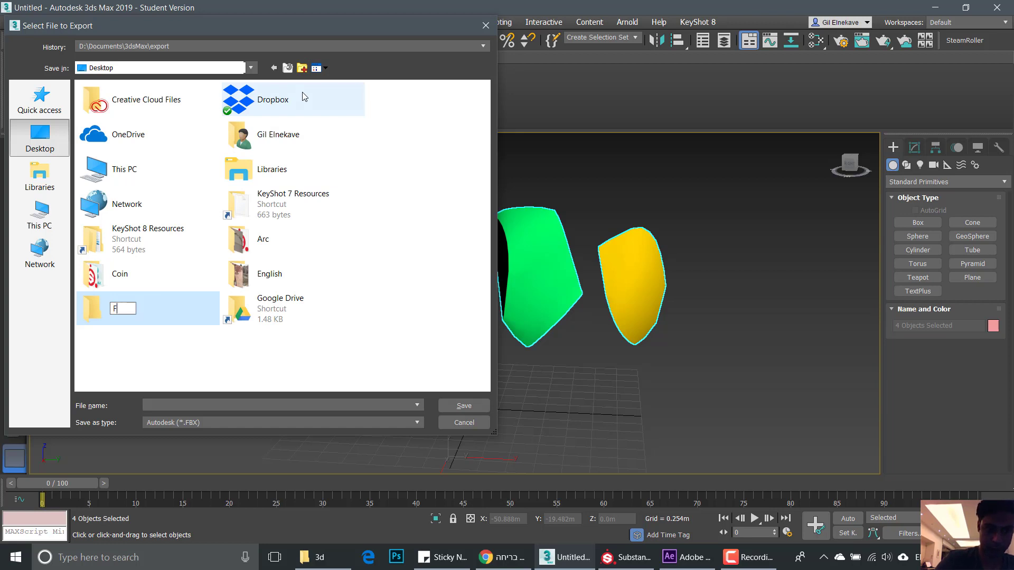
text(ractures)
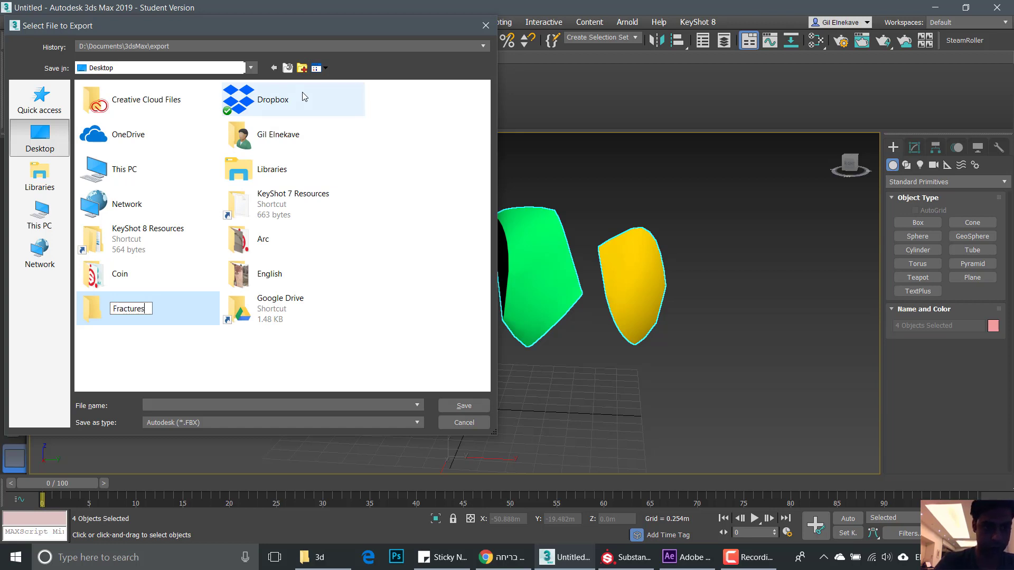
key(Return)
key(Return)
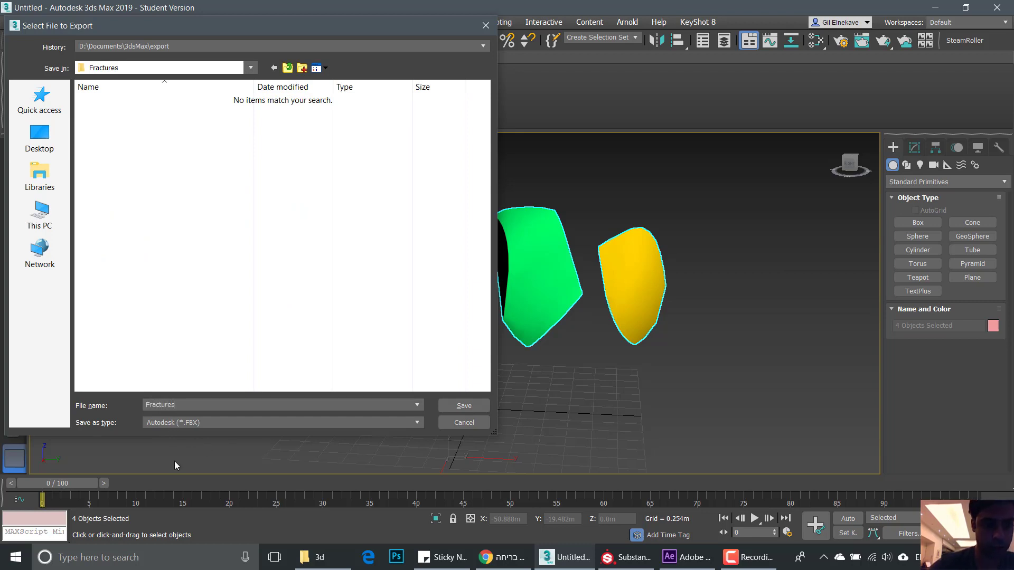
Export the selection as an Autodesk FBX file named Fractures with the current export settings, deselect the pieces and switch to Substance Painter
click(460, 405)
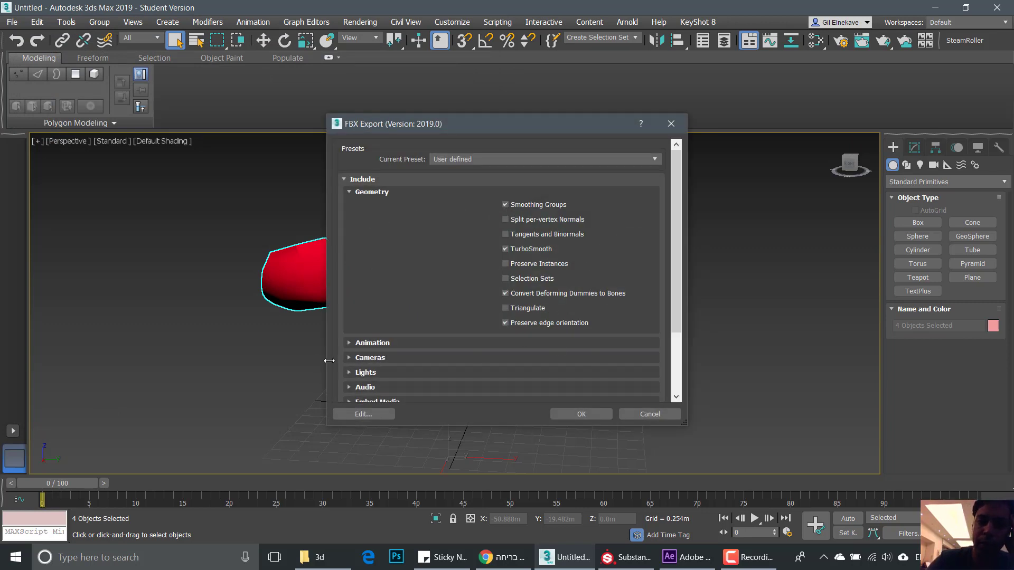
click(591, 417)
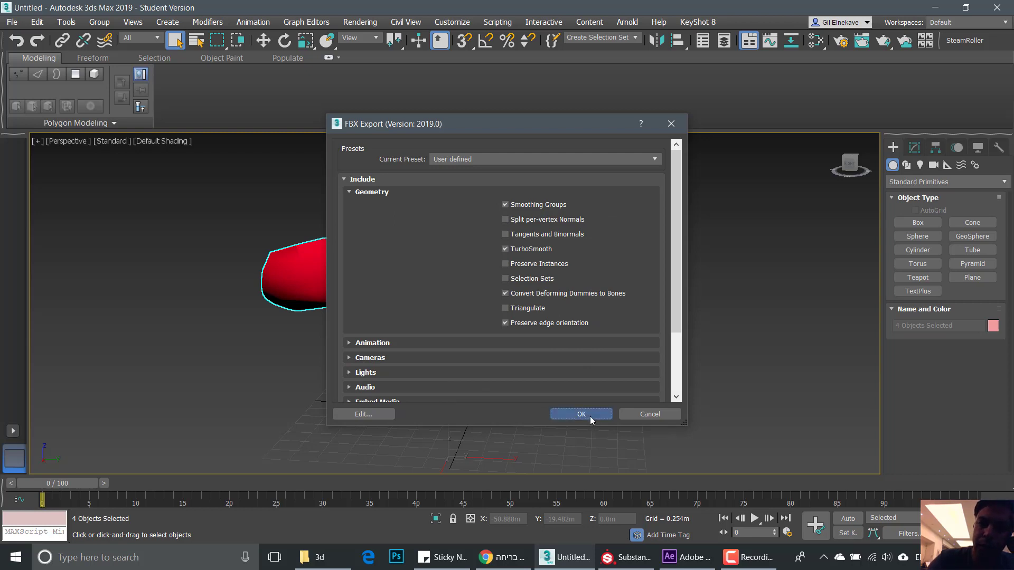
click(481, 384)
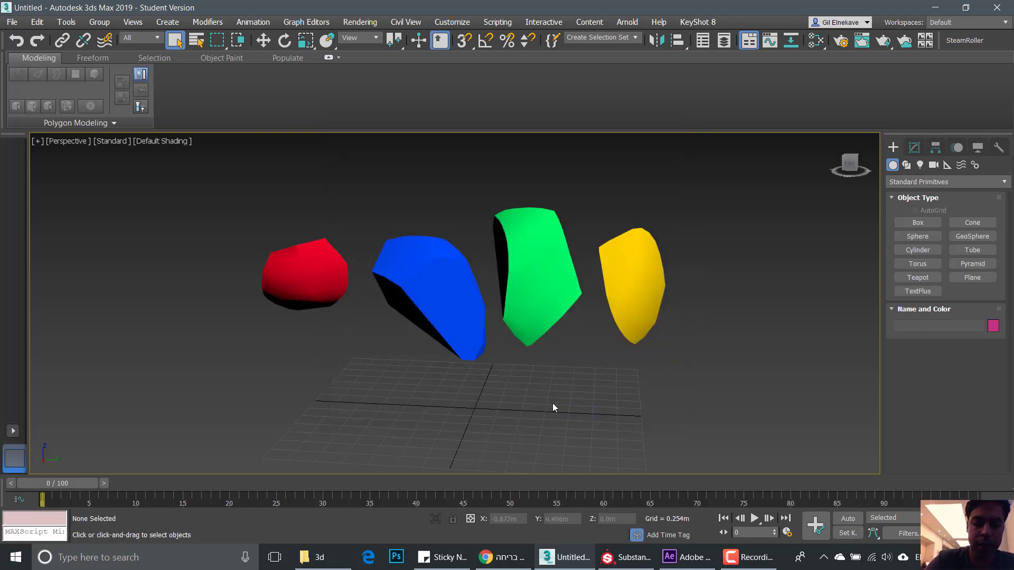
click(631, 559)
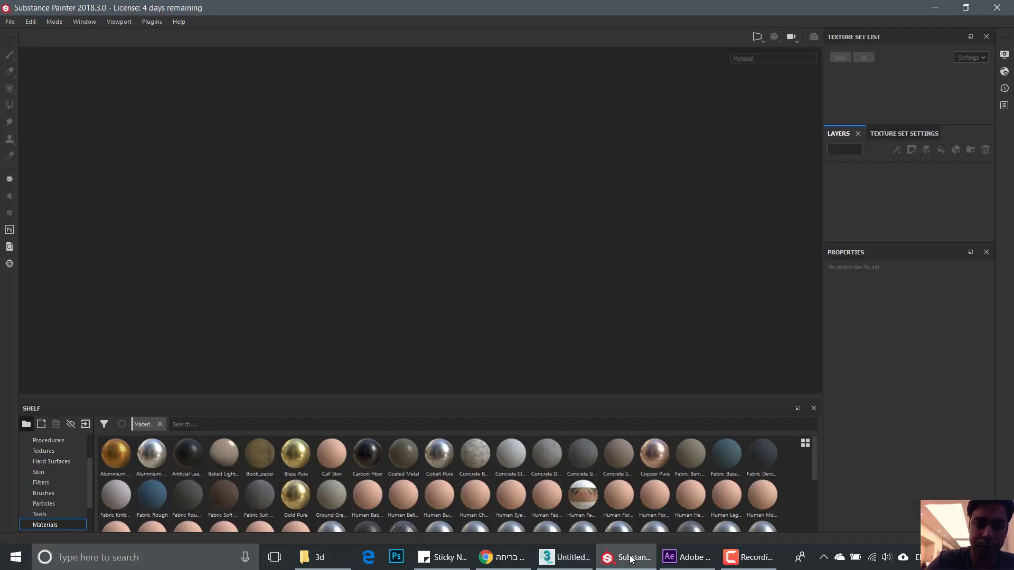